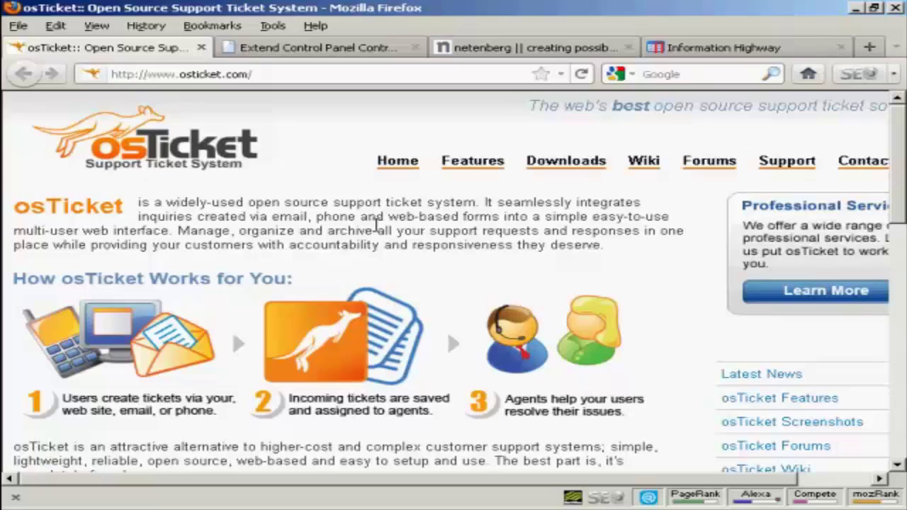
Show the Fantastico De Luxe script list with osTicket 1.6.0 under Customer Support
click(513, 48)
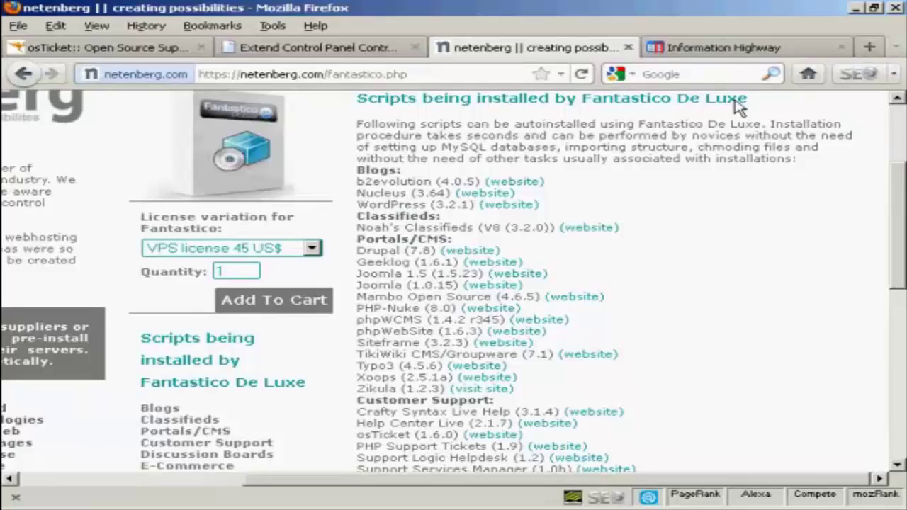
Show the Plesk Install Web Application page offering osTicket v1.3.0 under Help desk
click(767, 47)
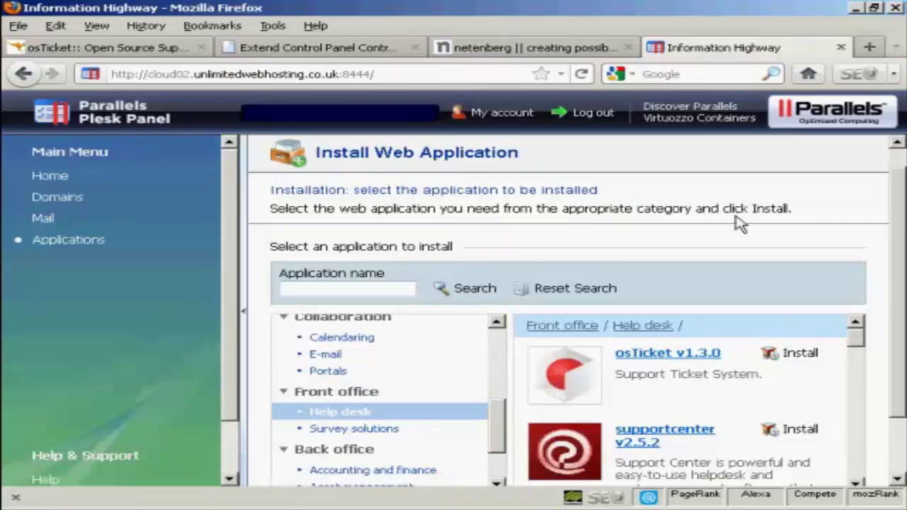
Show the Extend Control Panel scripts page listing osTicket, Typo3 and Moodle
click(326, 48)
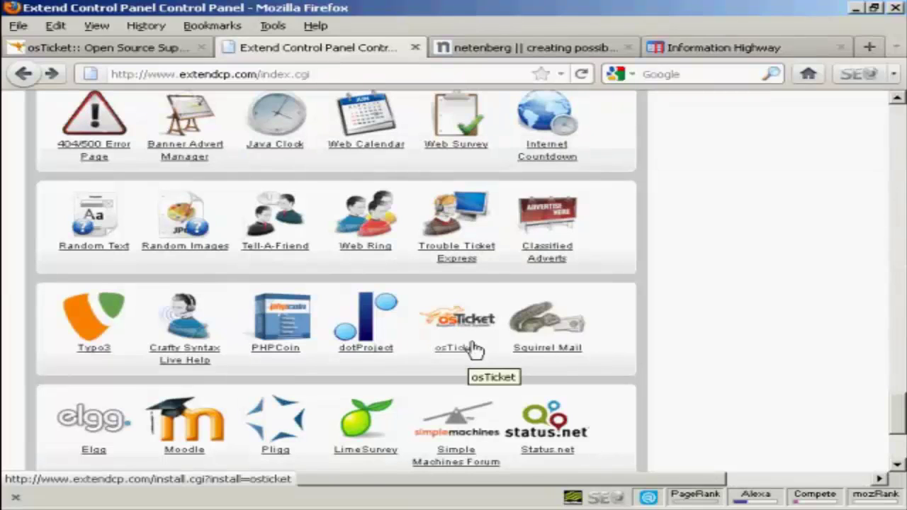
Open the osTicket V1.6.rc5 installation page in Extend Control Panel
drag(900, 414, 900, 413)
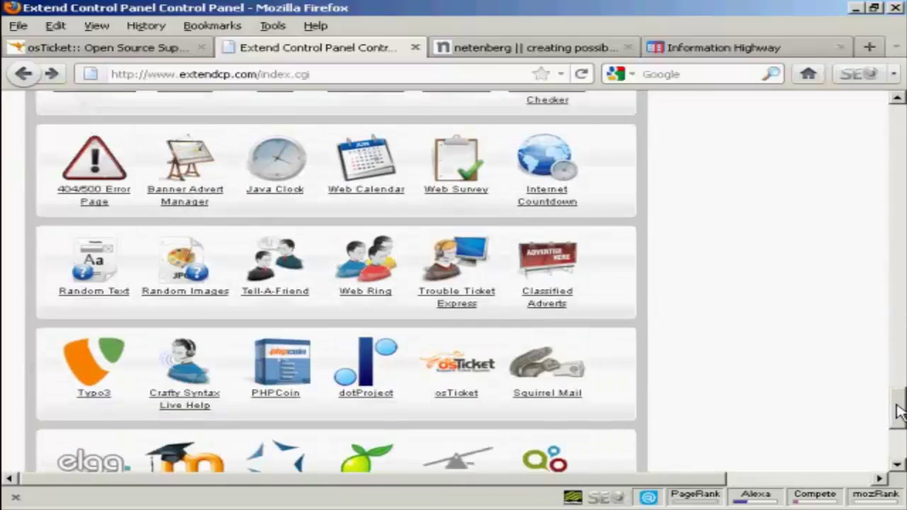
click(462, 400)
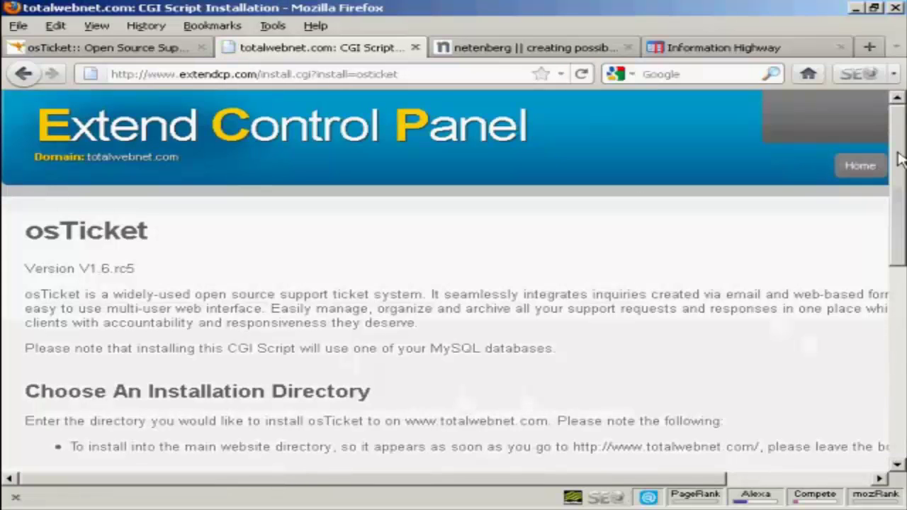
Install osTicket into the blog/helpdesk directory, giving totalwebnet.com/blog/helpdesk/
drag(898, 164, 899, 250)
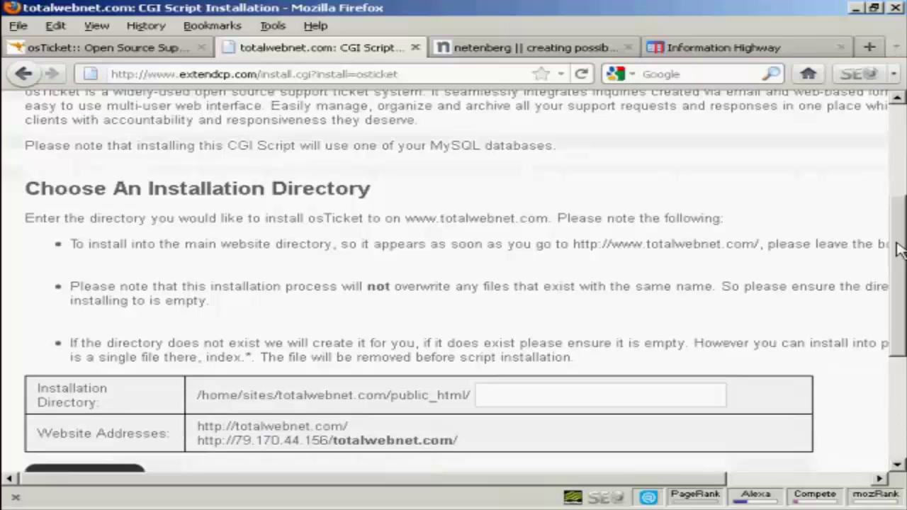
scroll(899, 249, down, 2)
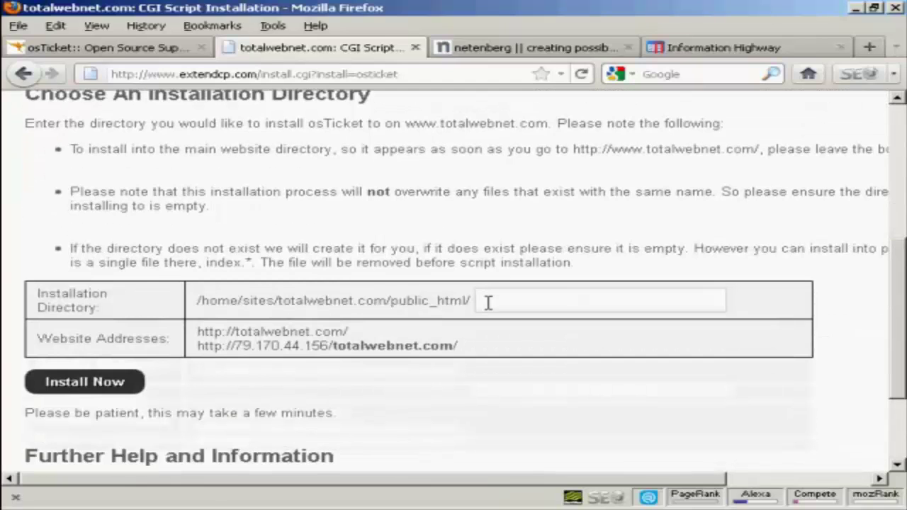
click(486, 300)
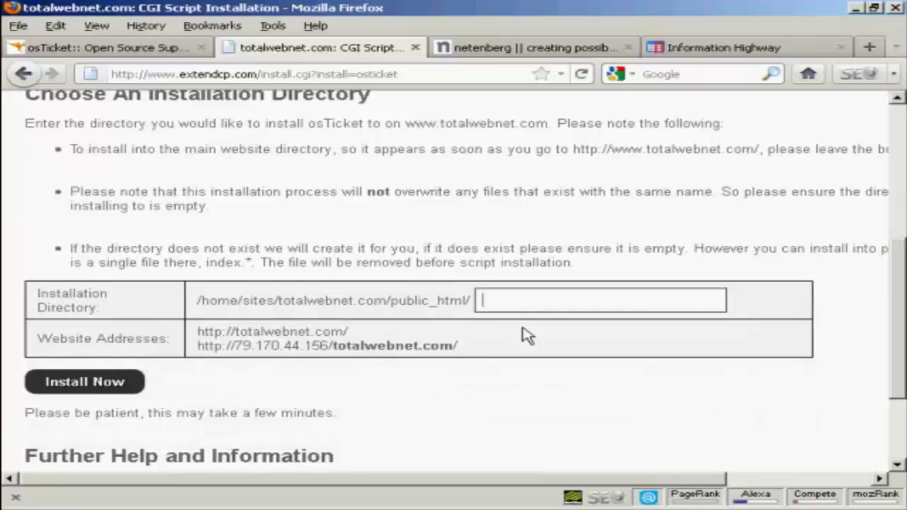
text(blo)
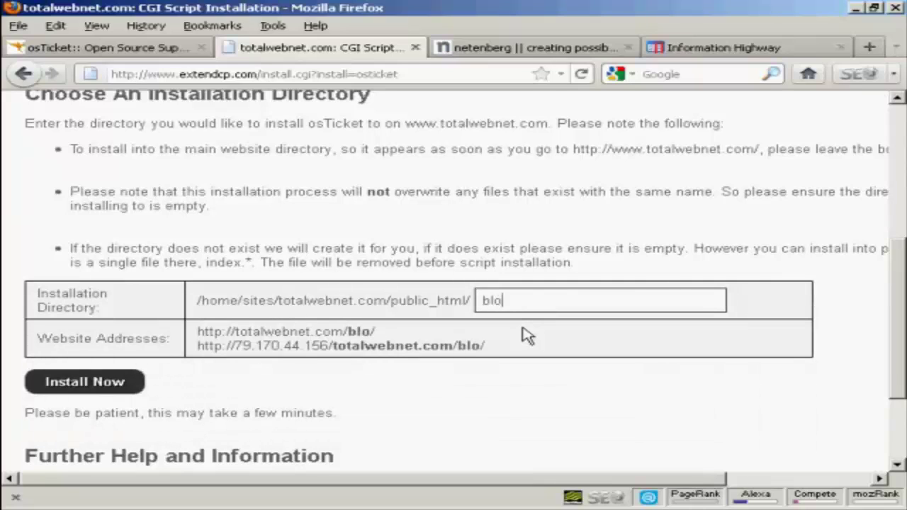
text(g/helpdesk)
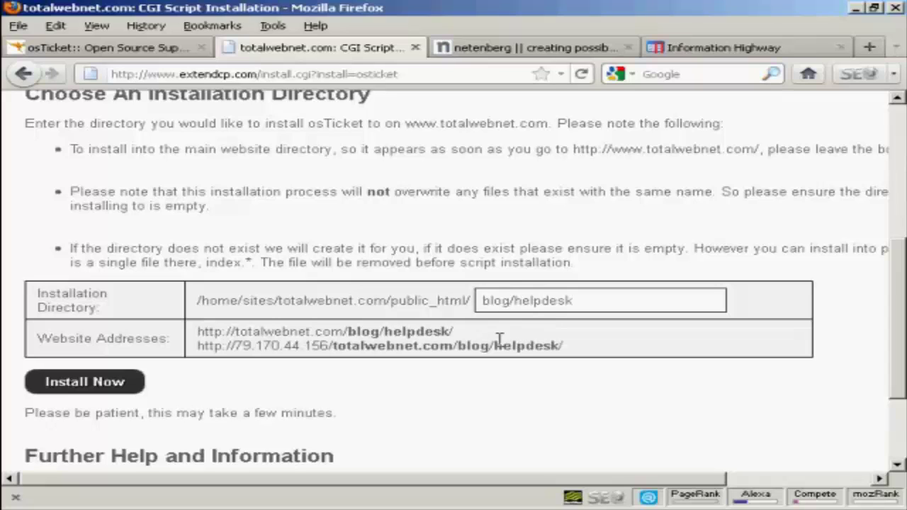
click(117, 386)
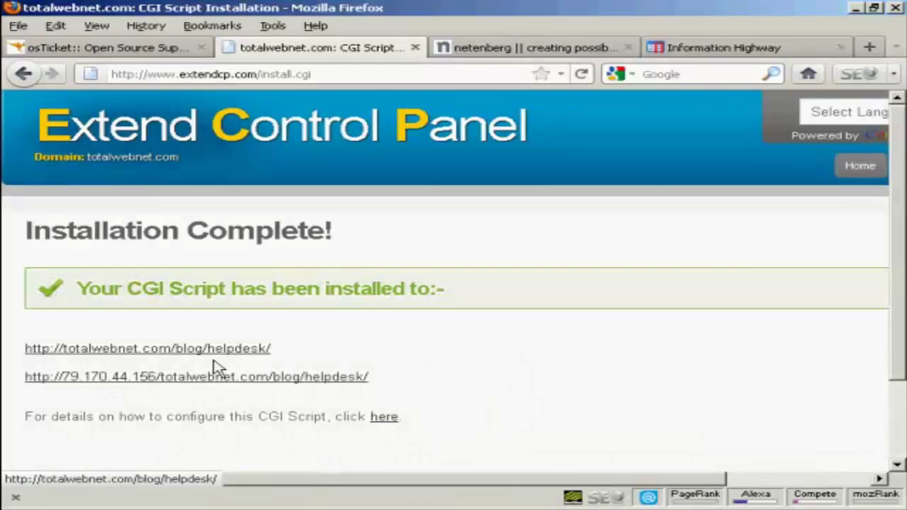
Follow the configuration instructions and open the blog/helpdesk setup installer in a new tab
scroll(478, 366, down, 3)
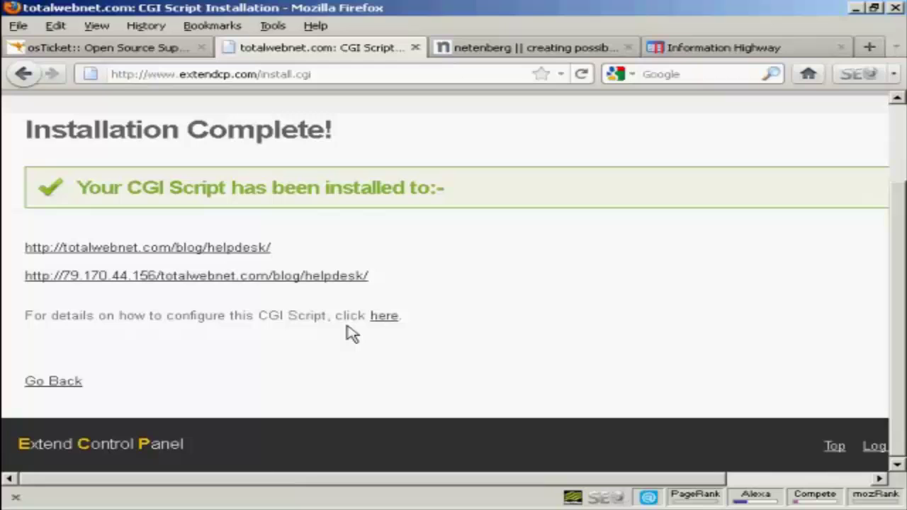
click(384, 323)
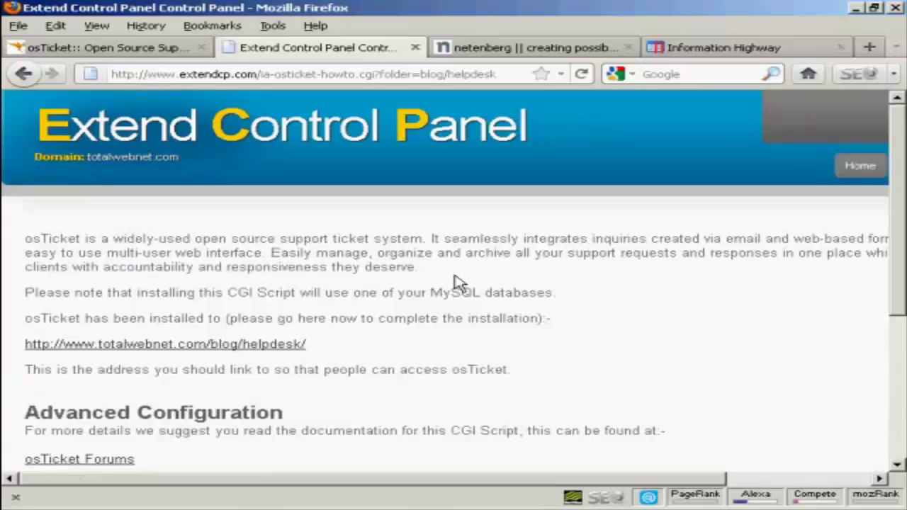
scroll(367, 312, down, 5)
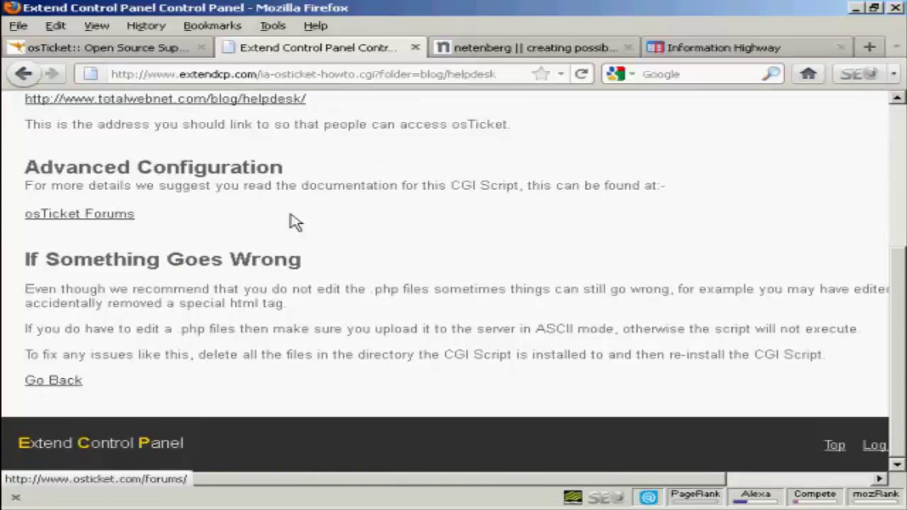
scroll(350, 245, up, 5)
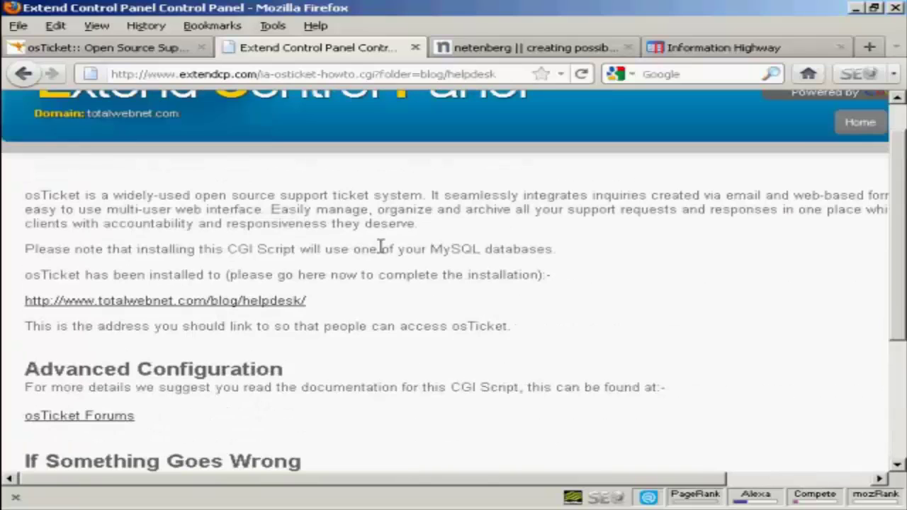
click(258, 303)
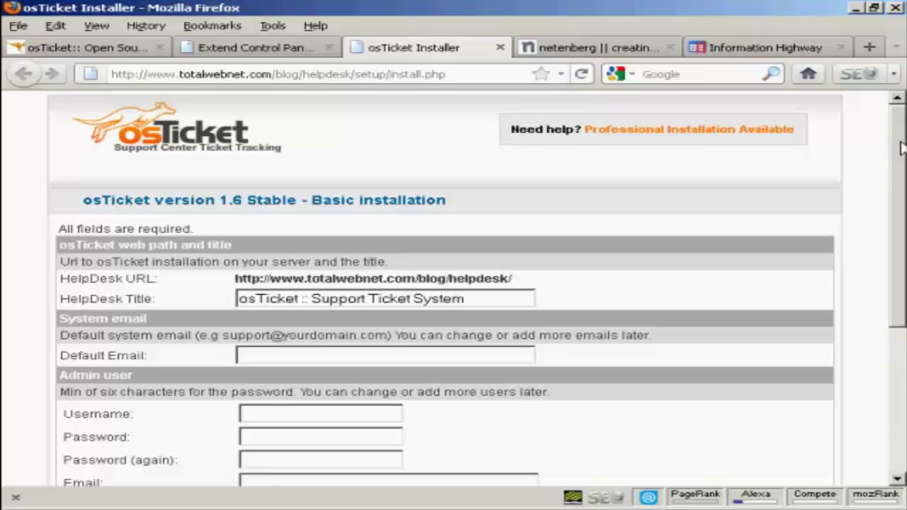
Replace the default helpdesk title with 'Help Desk'
drag(901, 147, 901, 201)
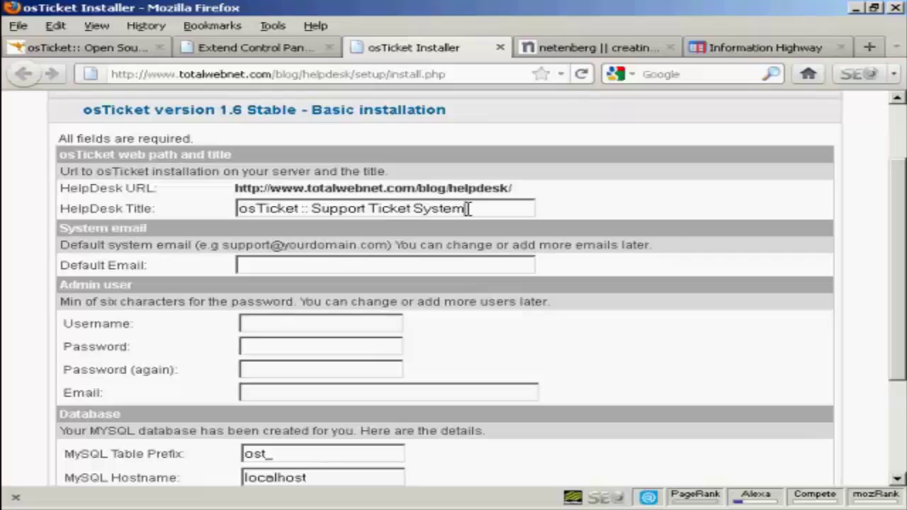
drag(467, 209, 206, 210)
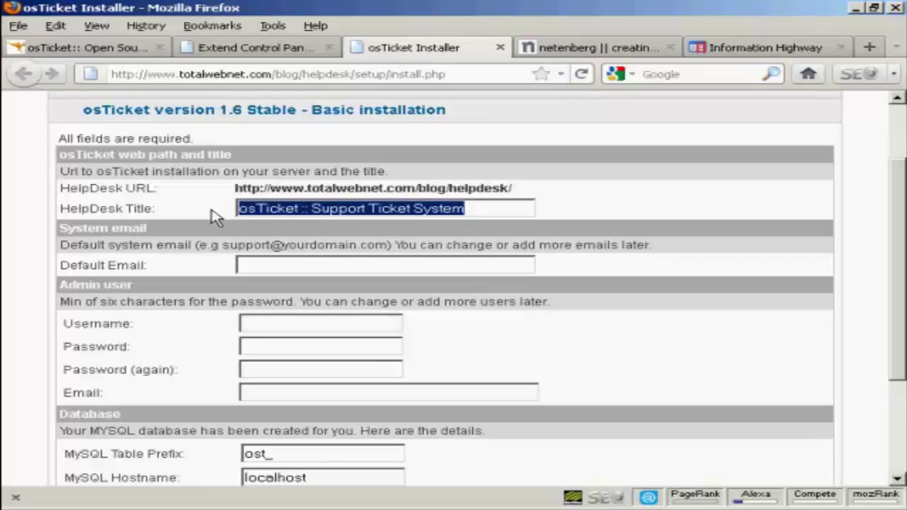
text(Help Desk)
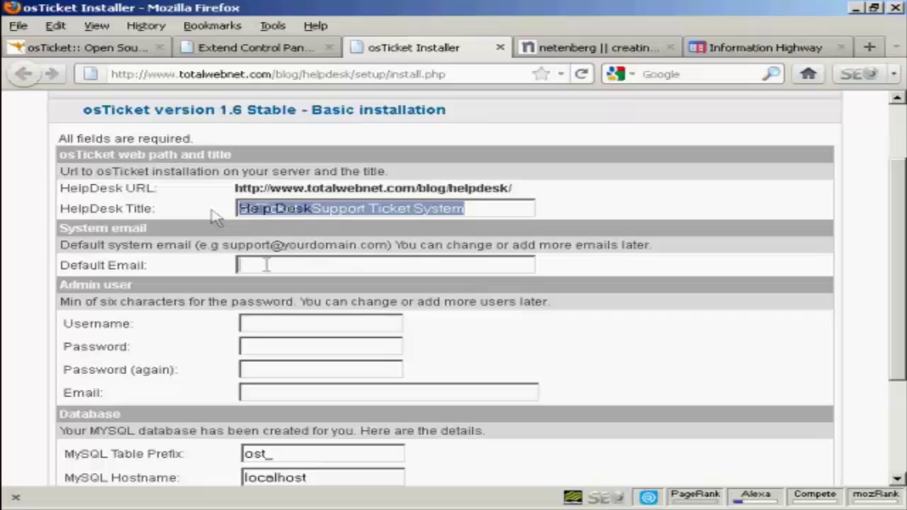
Enter the default system e-mail address
click(266, 265)
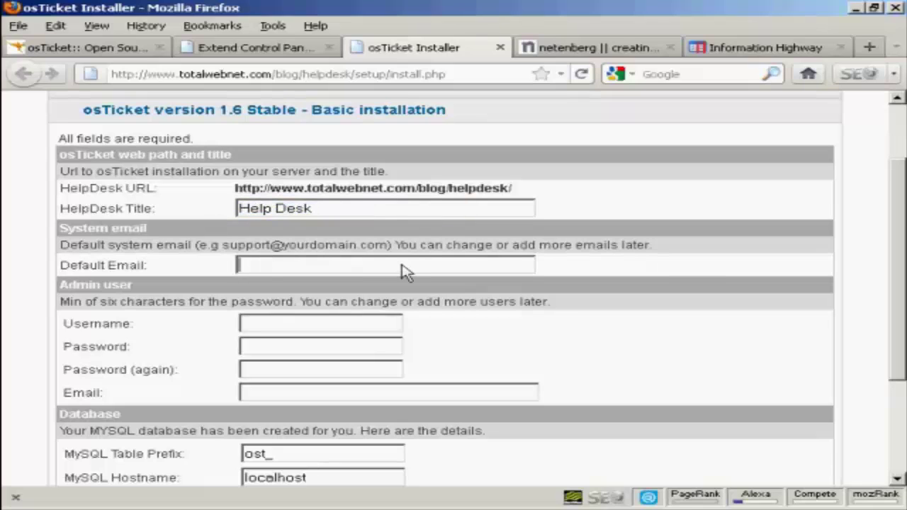
drag(897, 206, 902, 214)
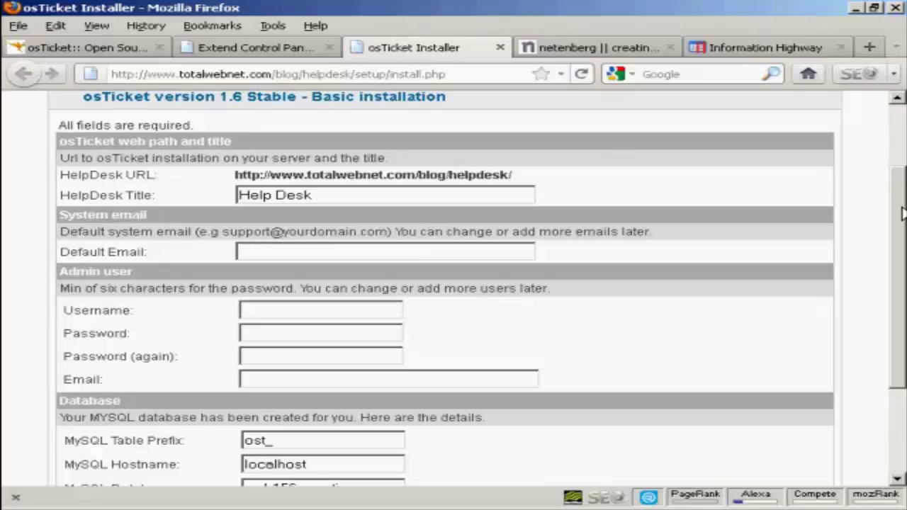
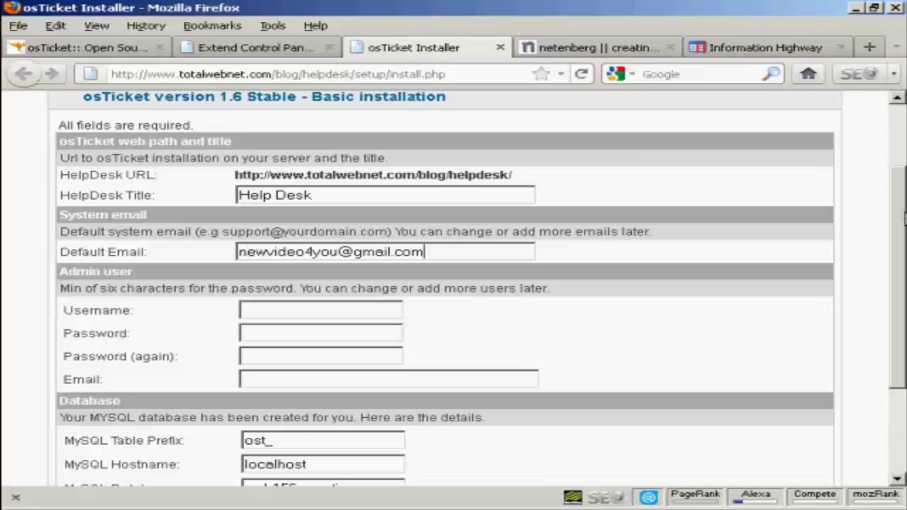
Fill in the admin username, the pasted password twice, and the admin e-mail address
drag(903, 221, 902, 254)
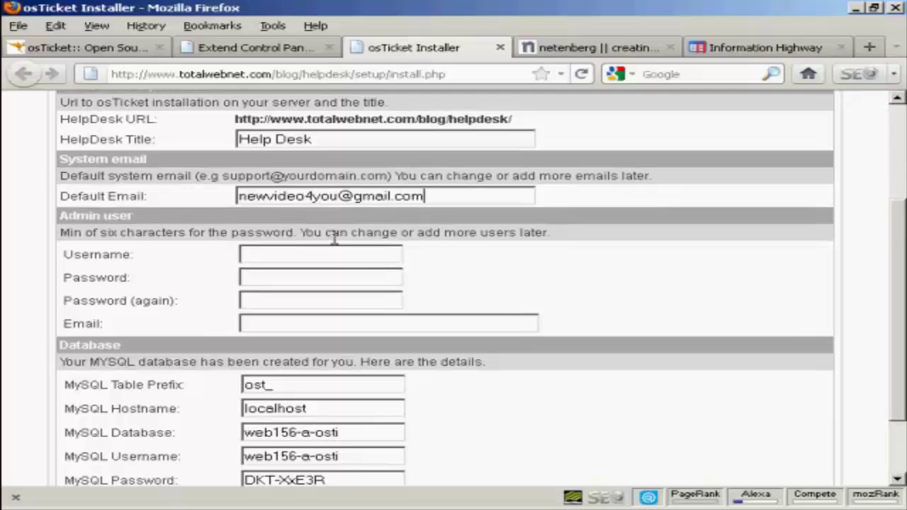
click(263, 254)
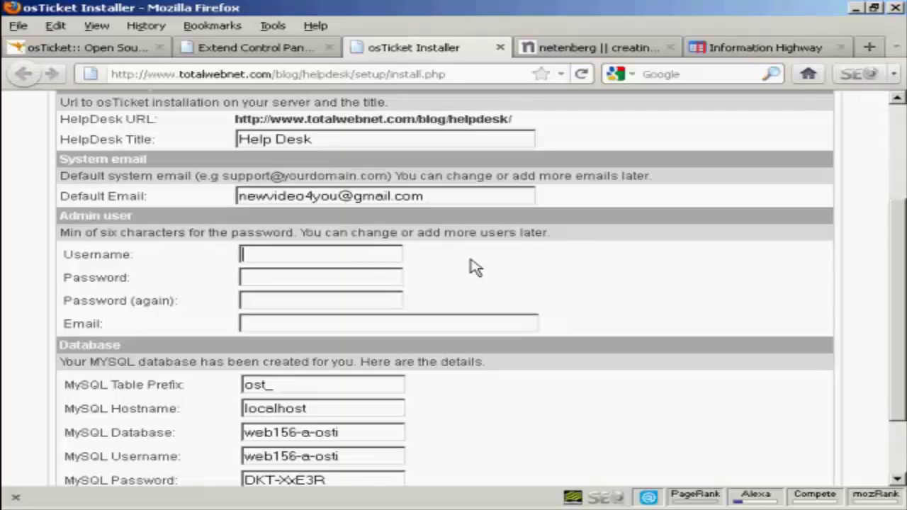
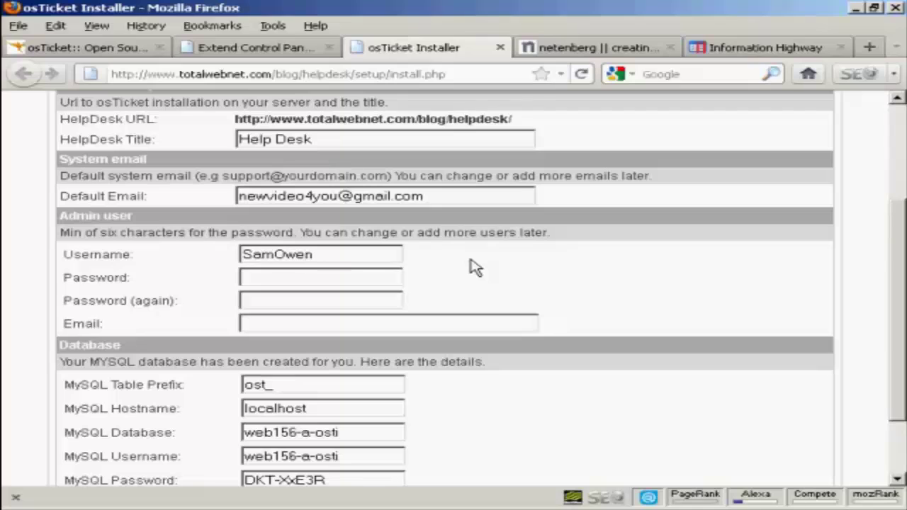
click(261, 277)
key(ctrl+v)
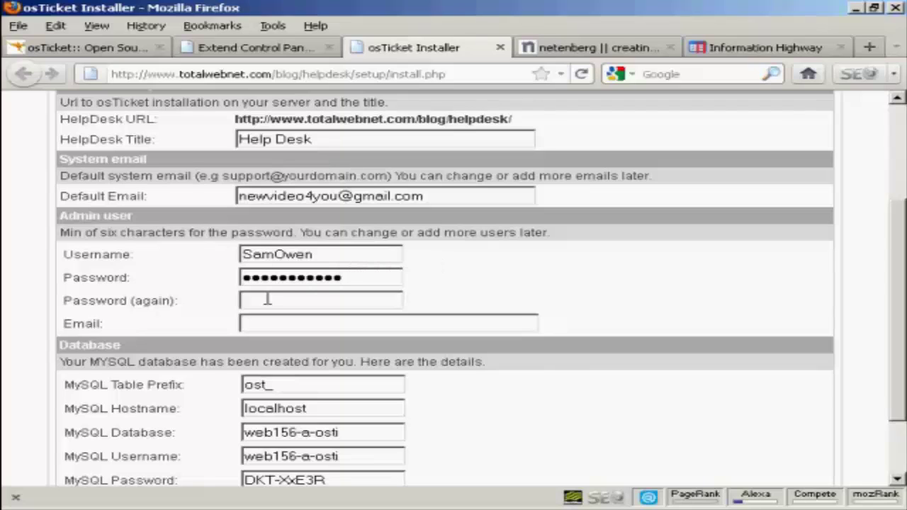
click(267, 298)
key(ctrl+v)
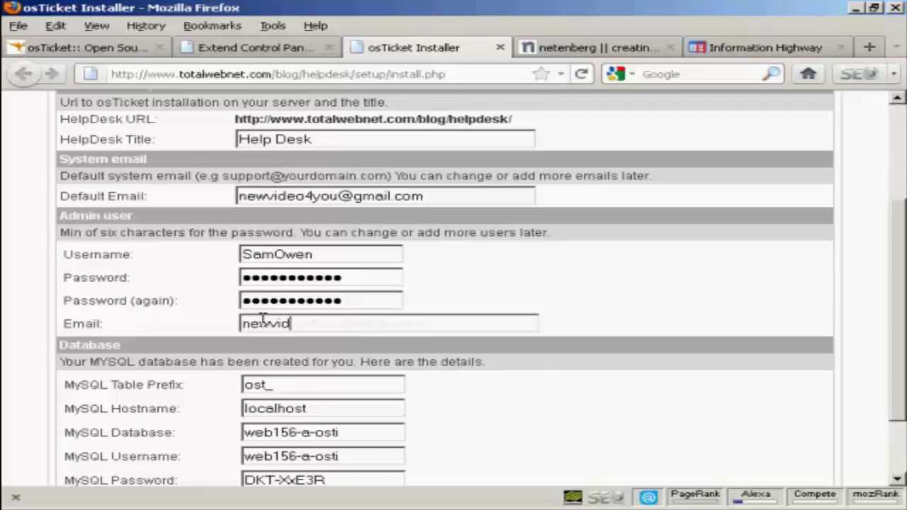
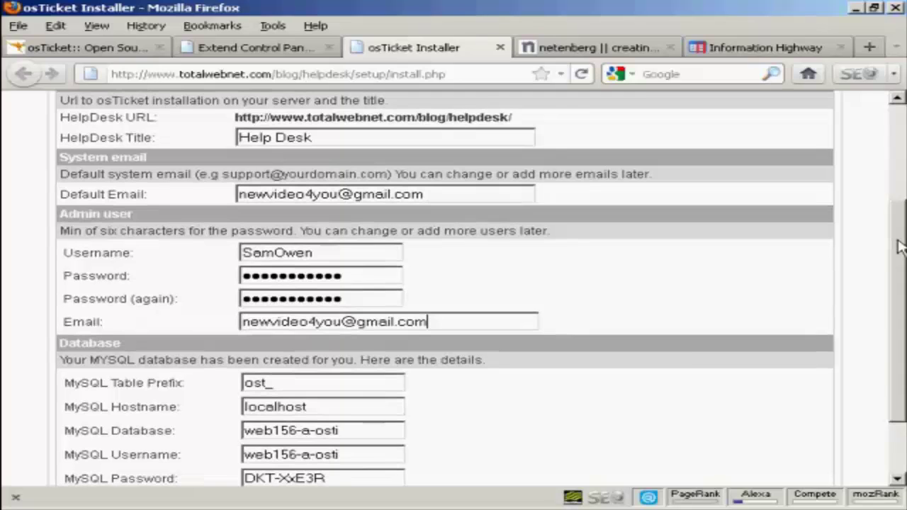
drag(898, 228, 899, 282)
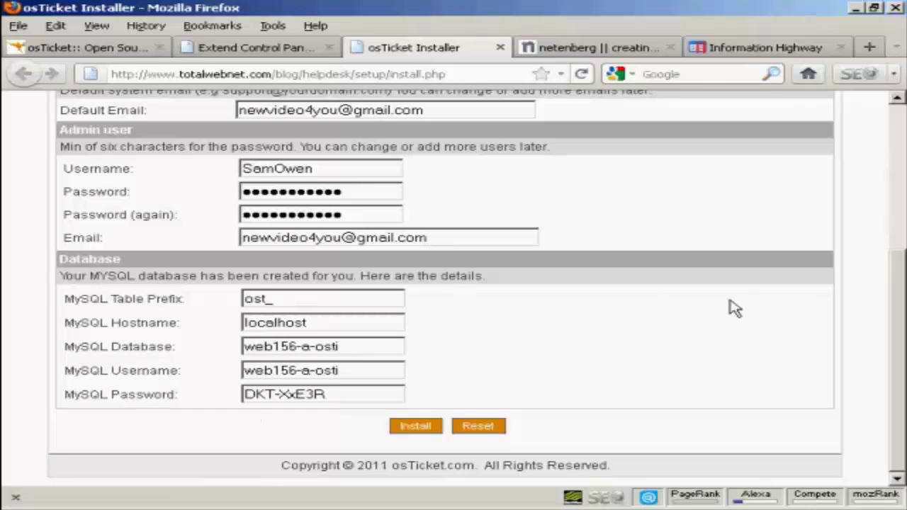
Change the admin e-mail domain to totalwebnet.com to clear the system-email conflict and install
click(418, 426)
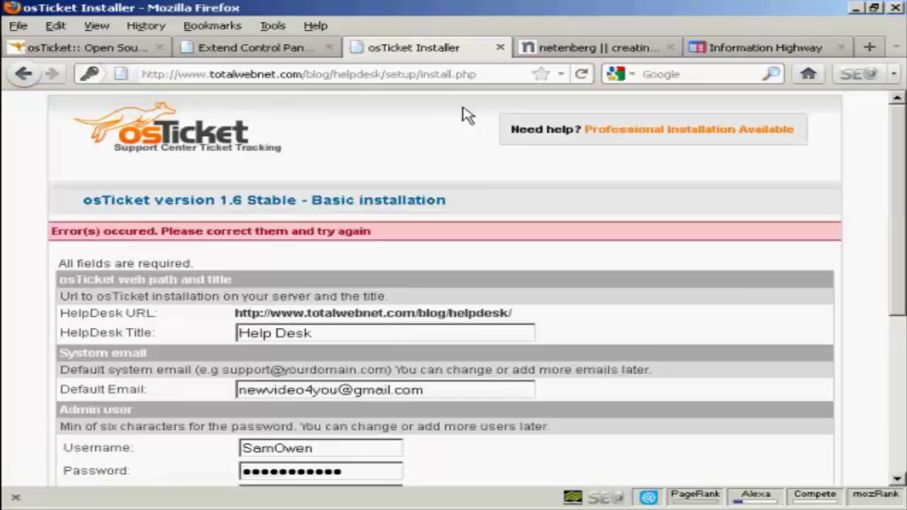
scroll(453, 288, down, 5)
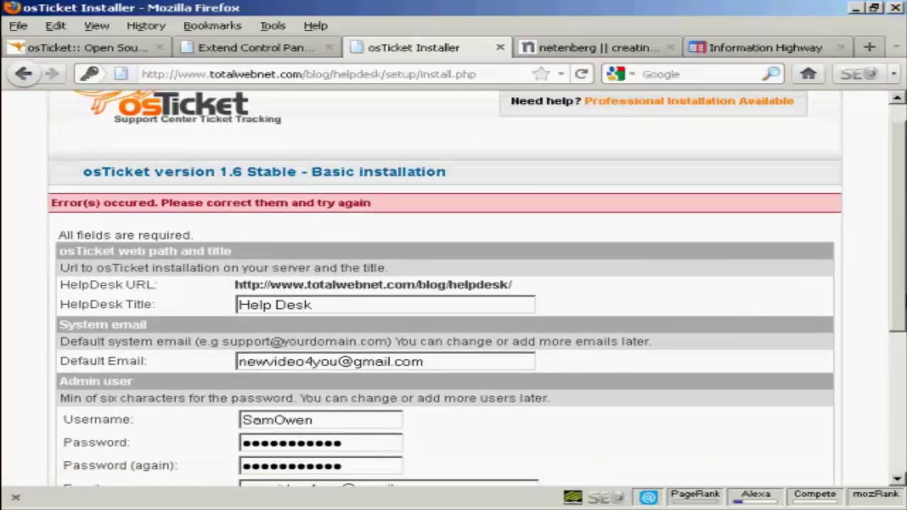
scroll(454, 288, down, 1)
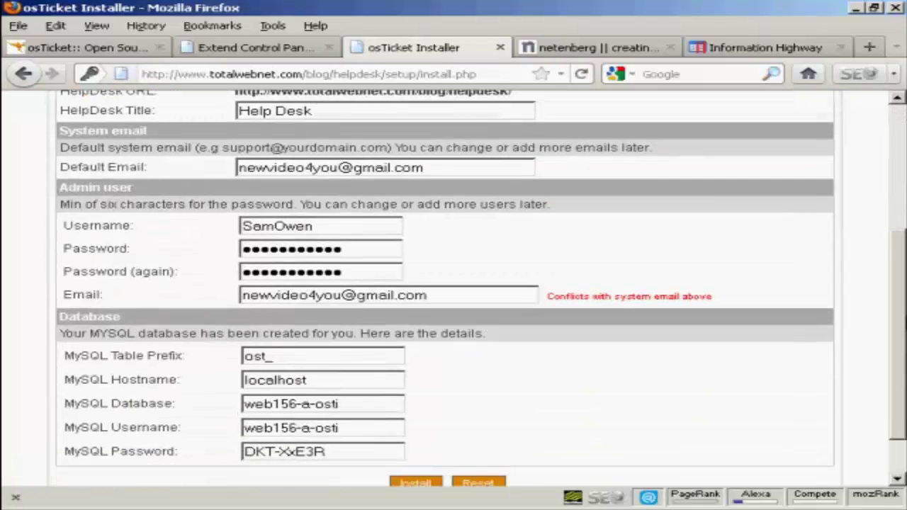
scroll(454, 288, down, 1)
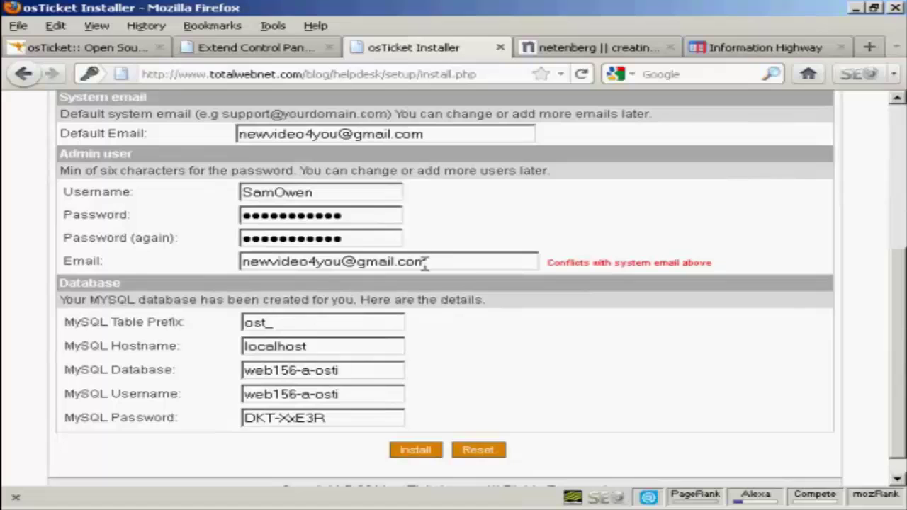
click(431, 263)
key(BackSpace)
key(BackSpace)
key(BackSpace)
key(BackSpace)
key(BackSpace)
key(BackSpace)
key(BackSpace)
key(BackSpace)
key(BackSpace)
text(totalwebnet.com)
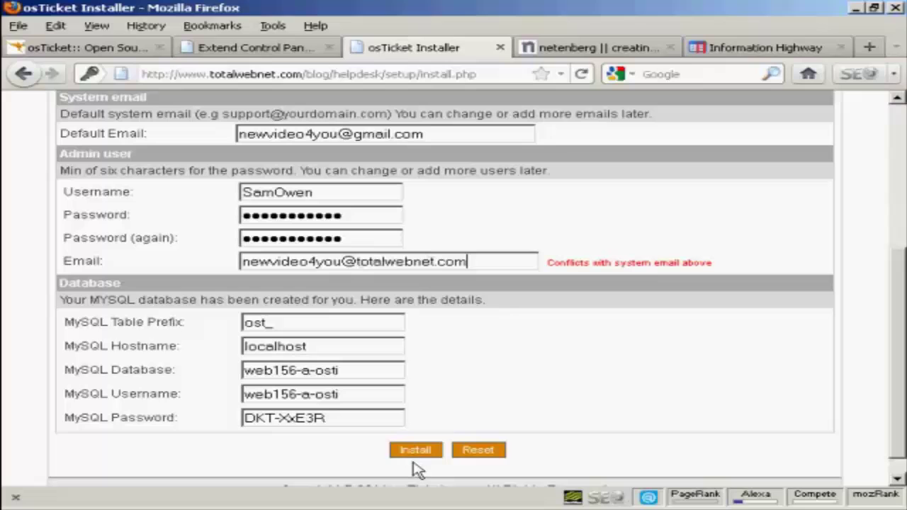
click(415, 452)
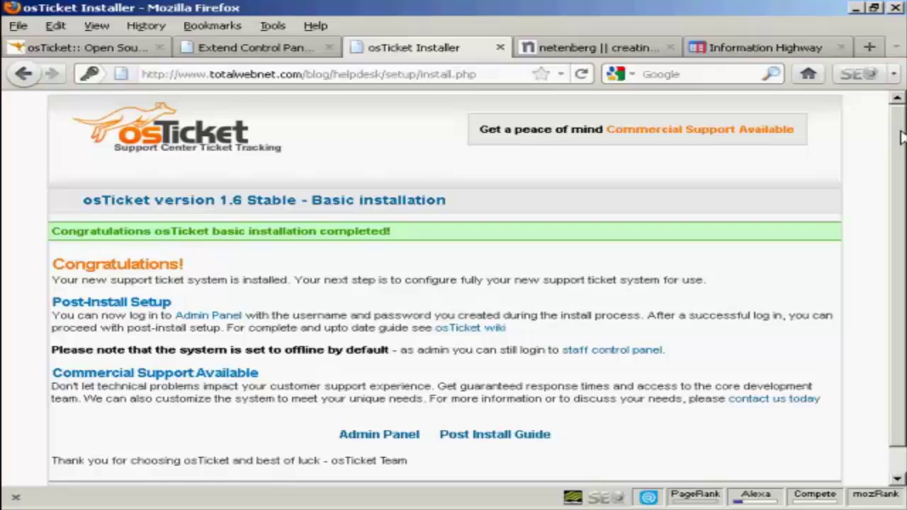
Log in through the Admin Panel link with the admin credentials to reach the dashboard
scroll(901, 157, down, 1)
drag(902, 158, 902, 176)
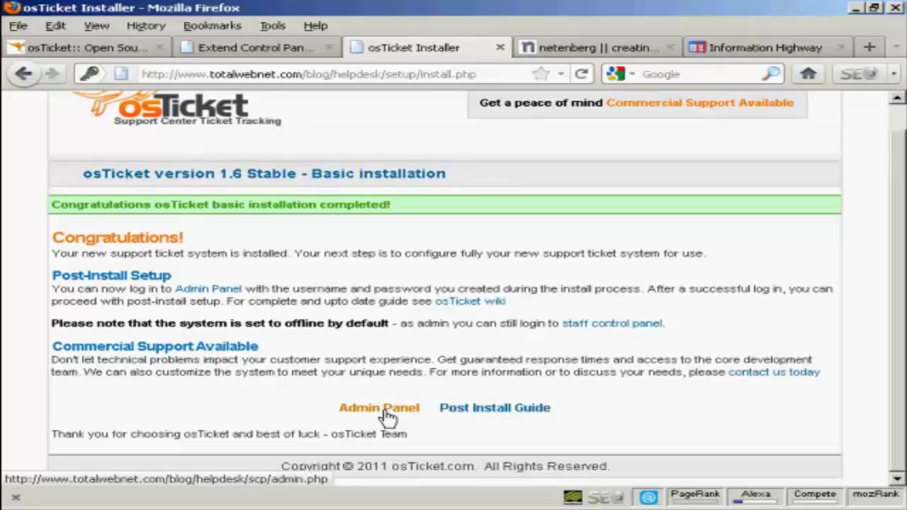
click(387, 417)
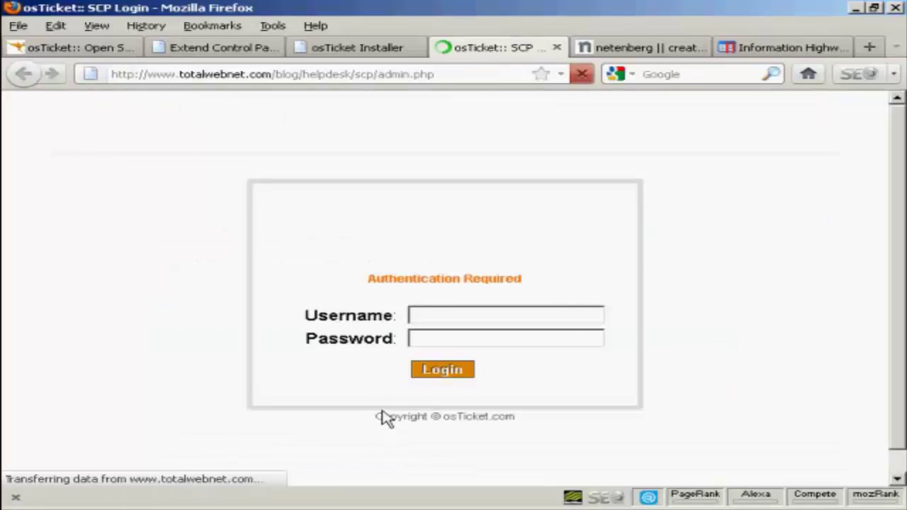
click(428, 316)
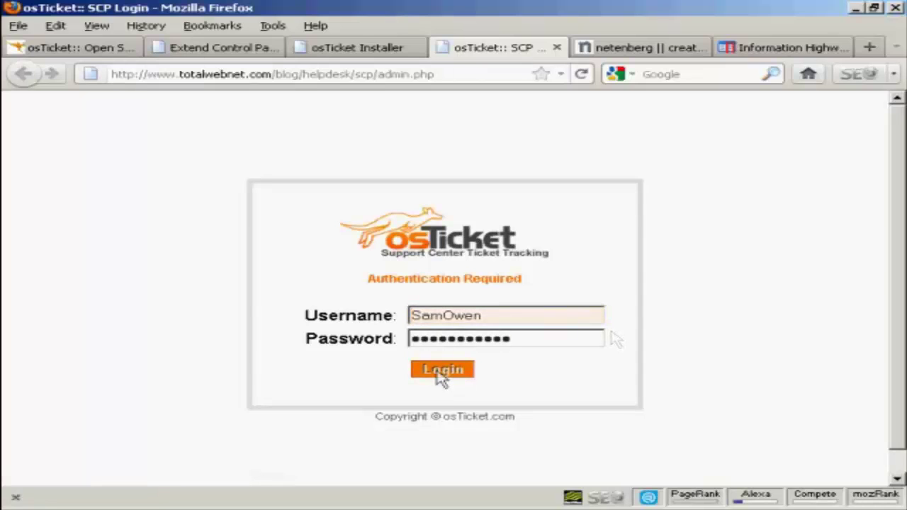
click(441, 371)
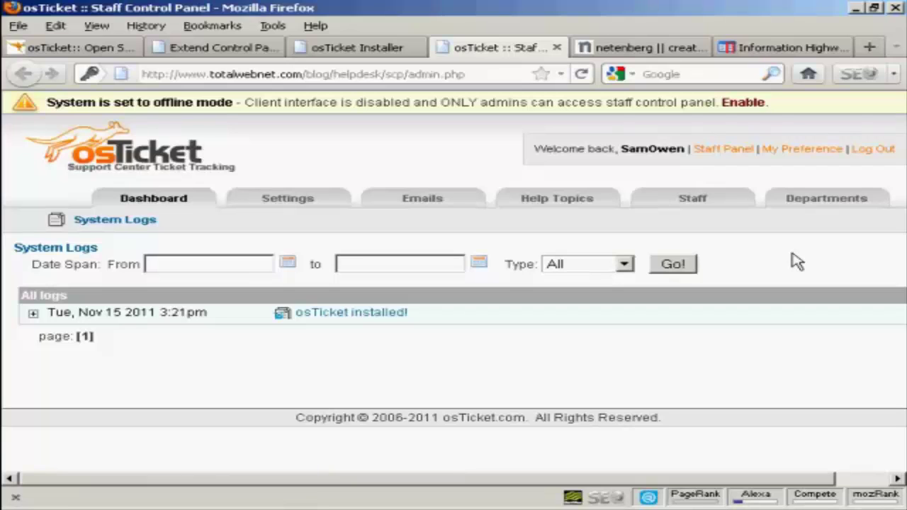
Open the help desk settings, keeping Support Dept as the default department
click(292, 203)
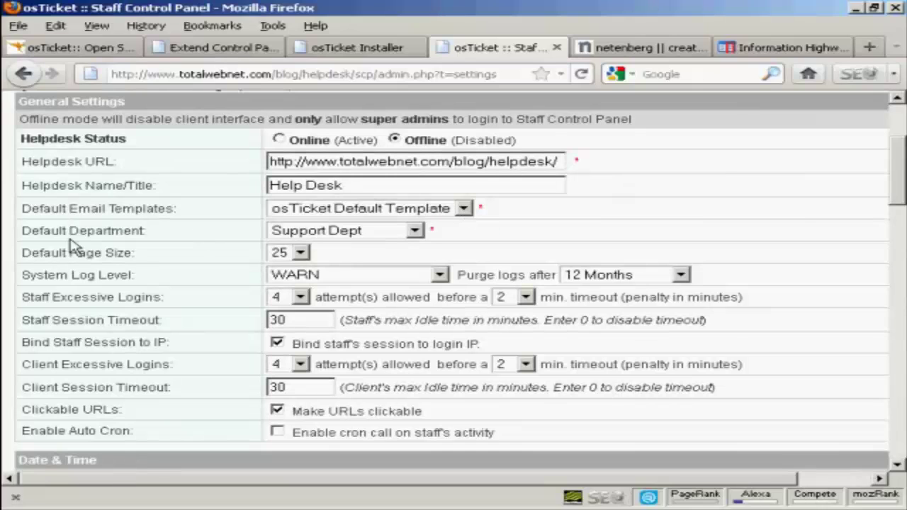
click(415, 234)
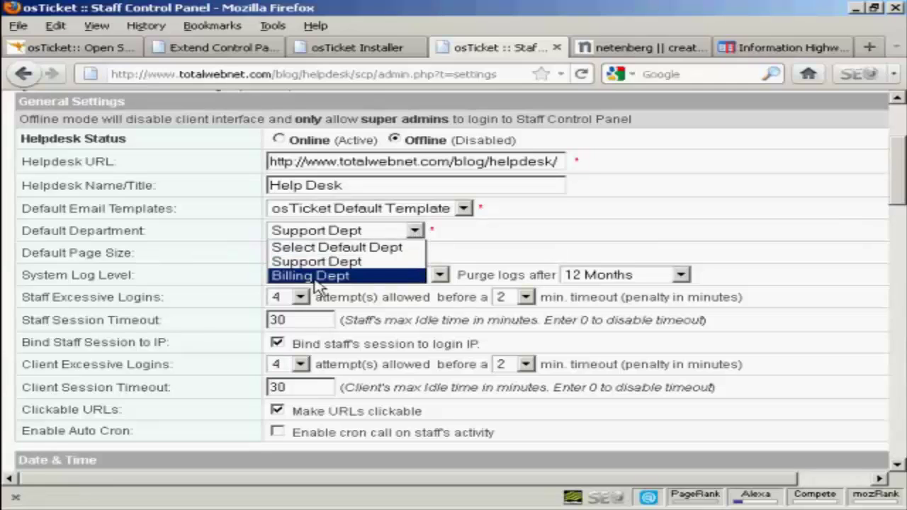
click(514, 242)
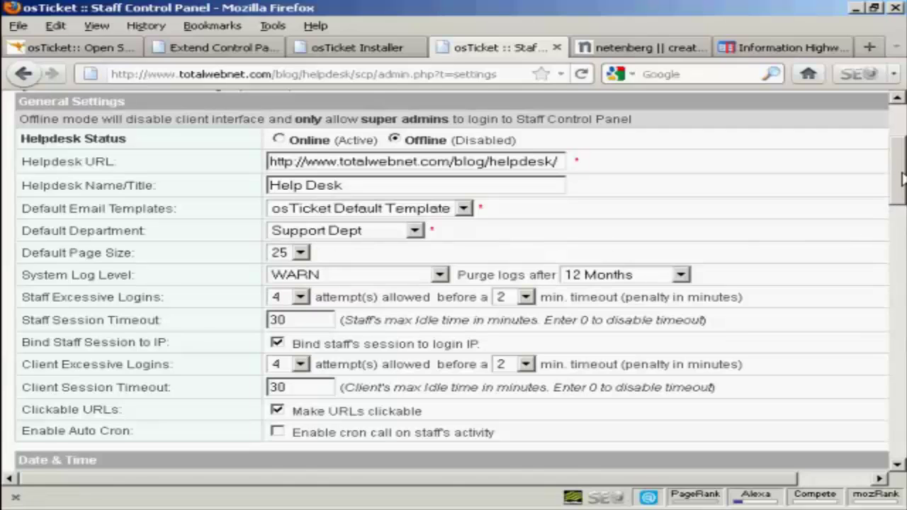
scroll(46, 216, down, 3)
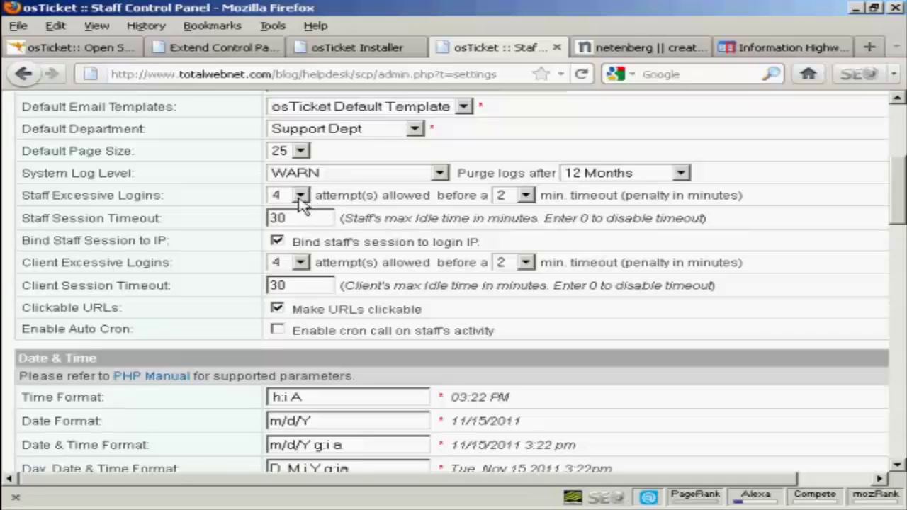
Limit staff logins to 3 attempts with a 5-minute lockout timeout
click(301, 198)
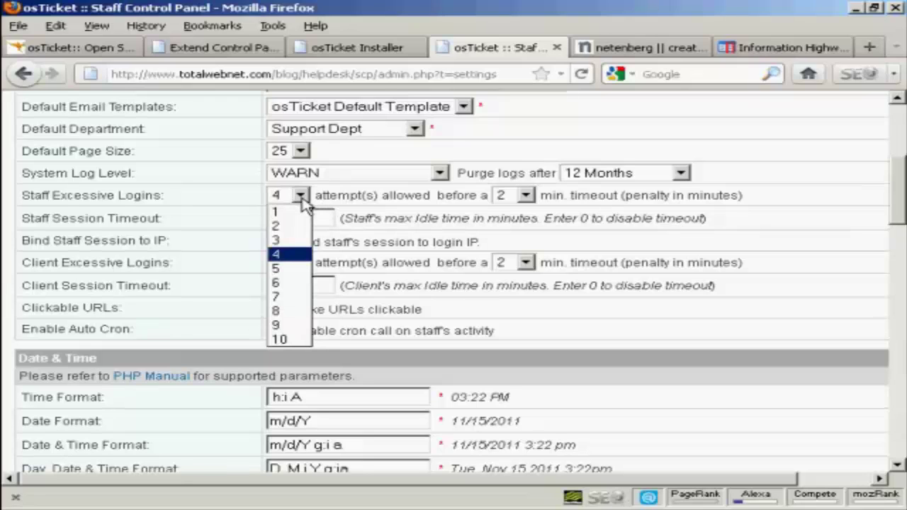
click(281, 240)
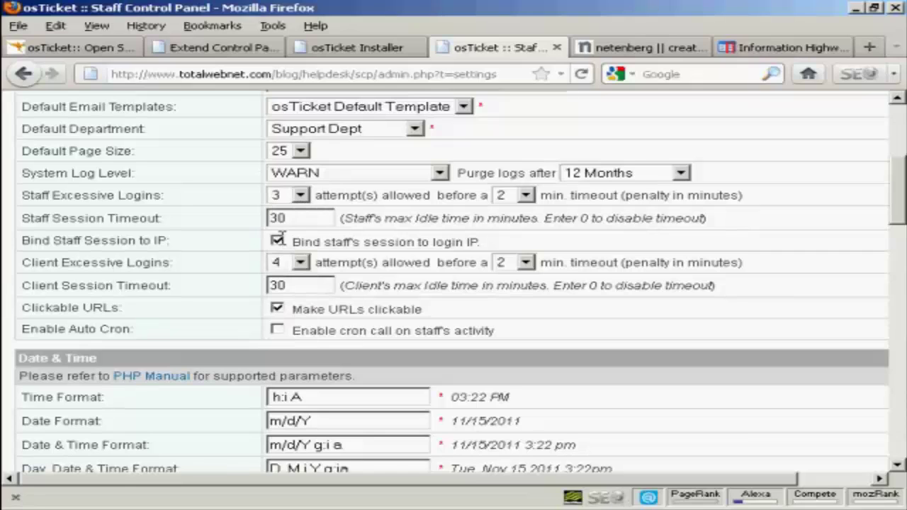
click(526, 197)
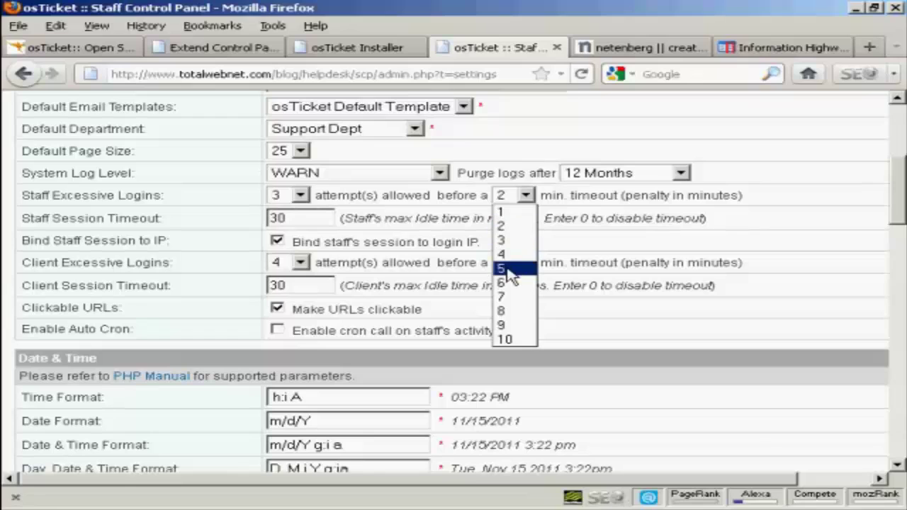
click(509, 271)
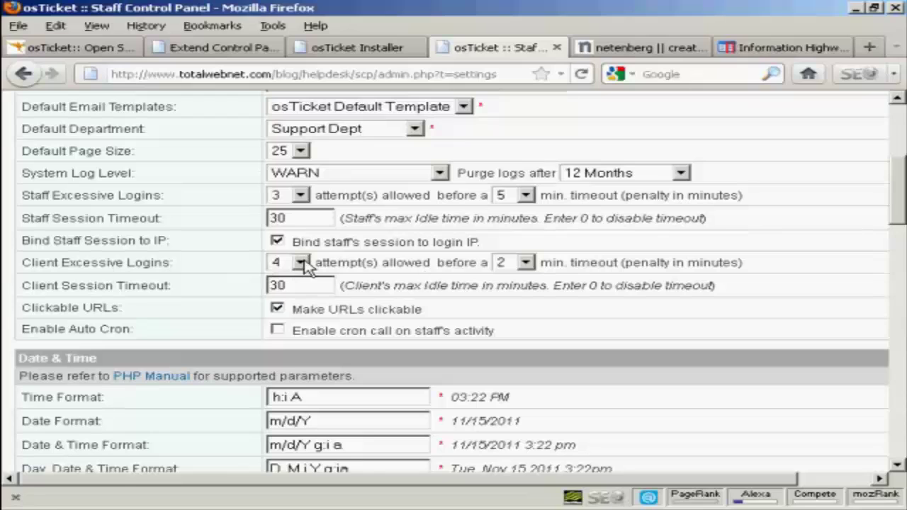
Limit client logins to 3 attempts with a 5-minute lockout timeout
click(303, 265)
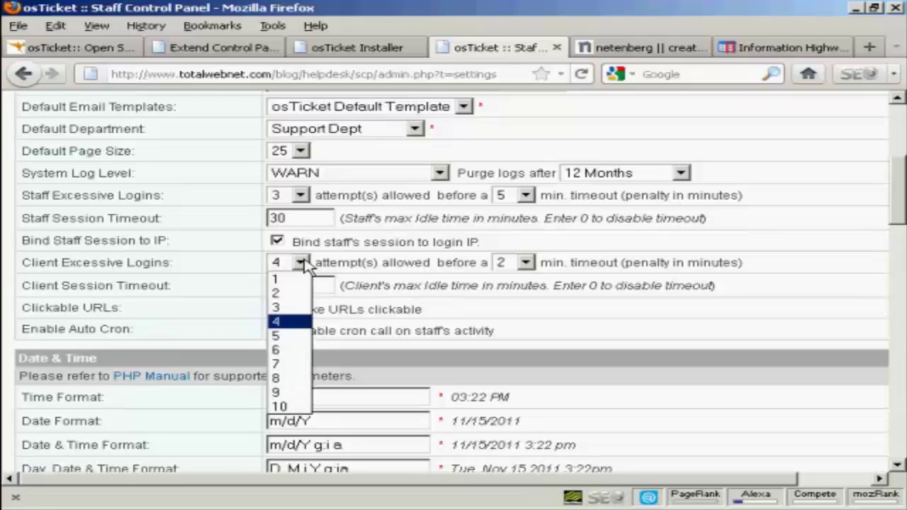
click(283, 307)
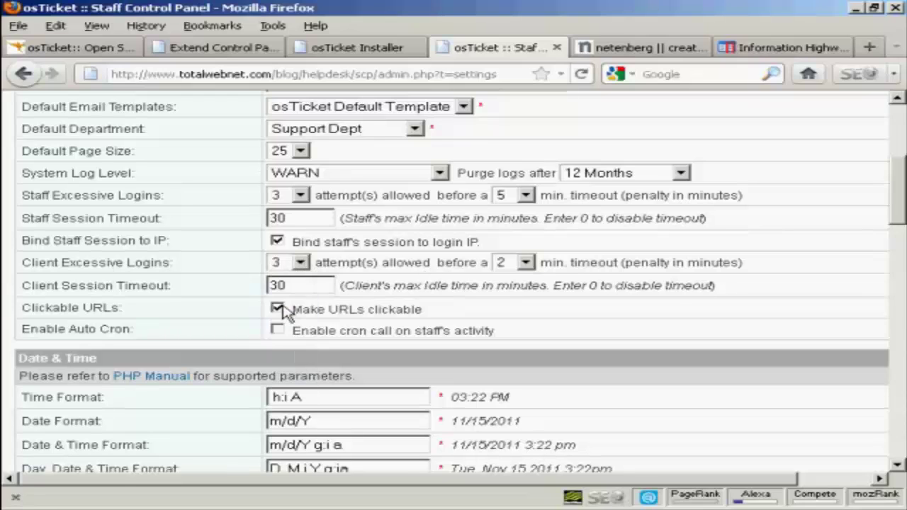
click(525, 263)
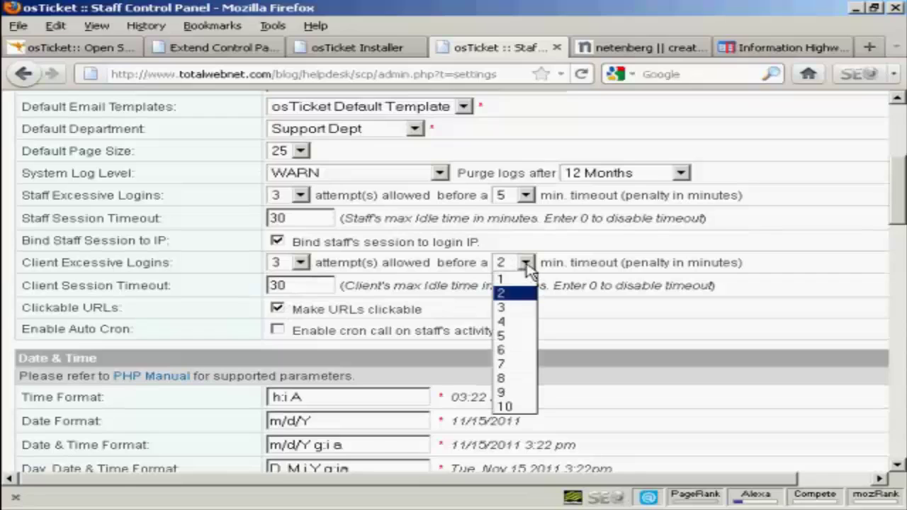
click(510, 337)
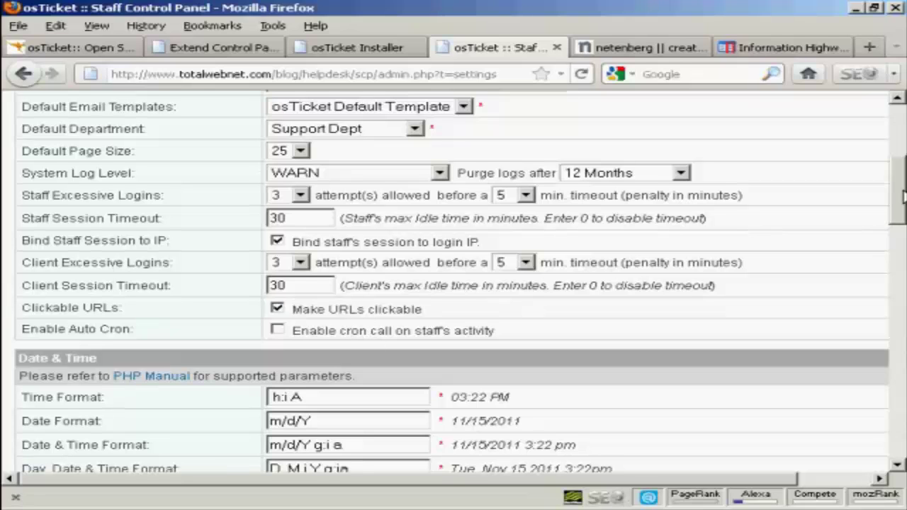
Change the Date Format to d/m/Y and the Date & Time Format's month/day part to d/m
drag(902, 195, 901, 238)
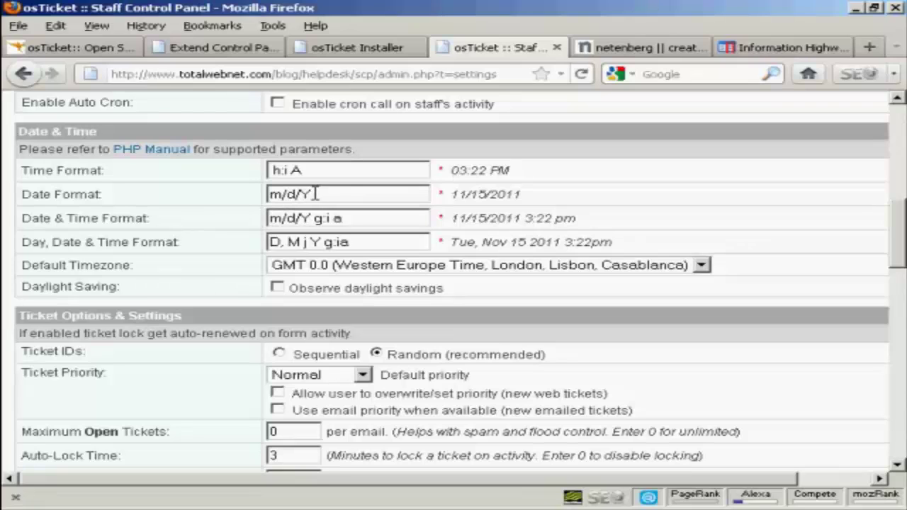
drag(316, 195, 240, 194)
text(d/m/Y)
drag(295, 218, 257, 217)
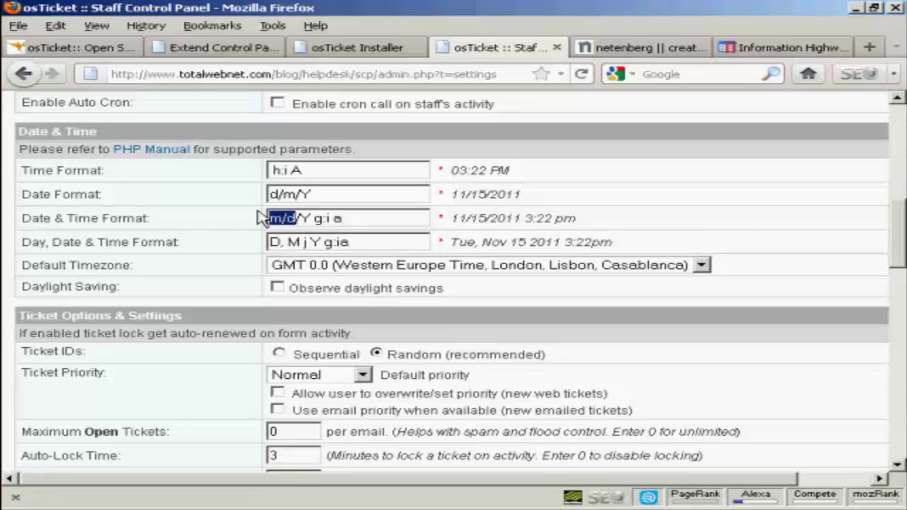
text(d/m)
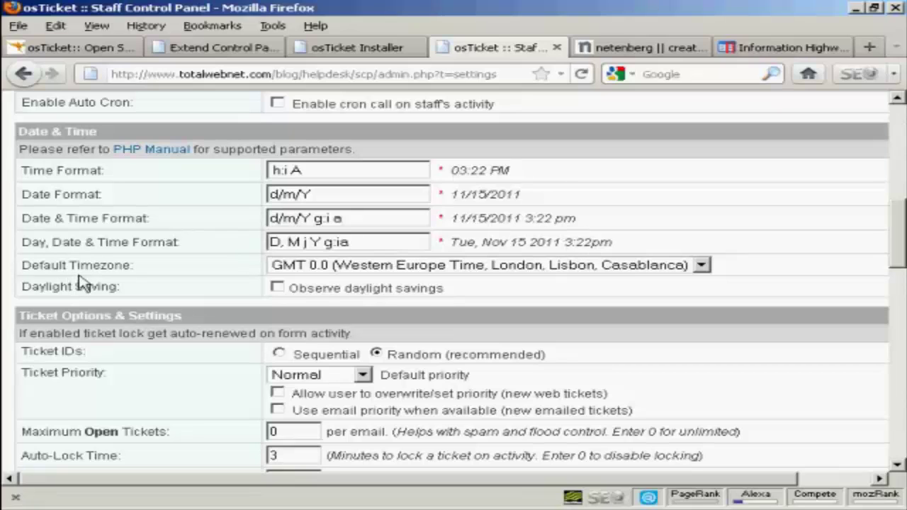
Keep GMT 0.0 as the default timezone and enable observing daylight savings
click(701, 265)
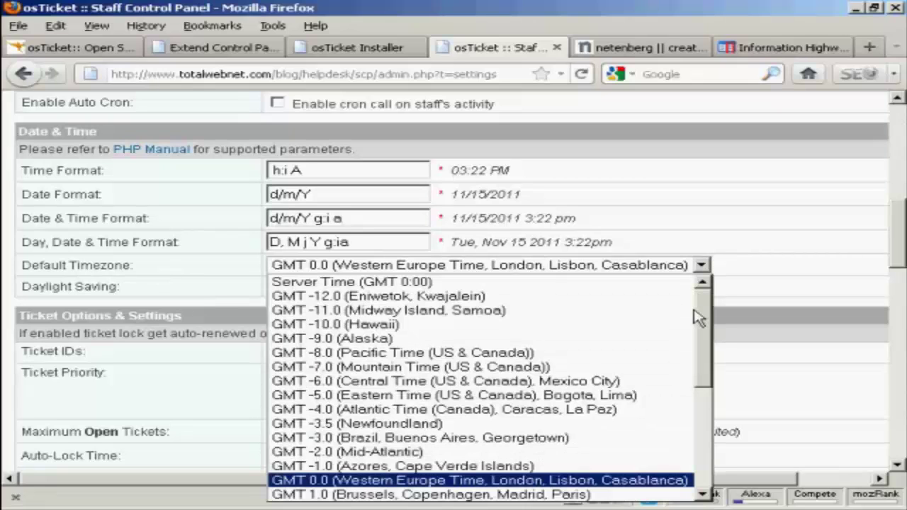
scroll(706, 313, down, 1)
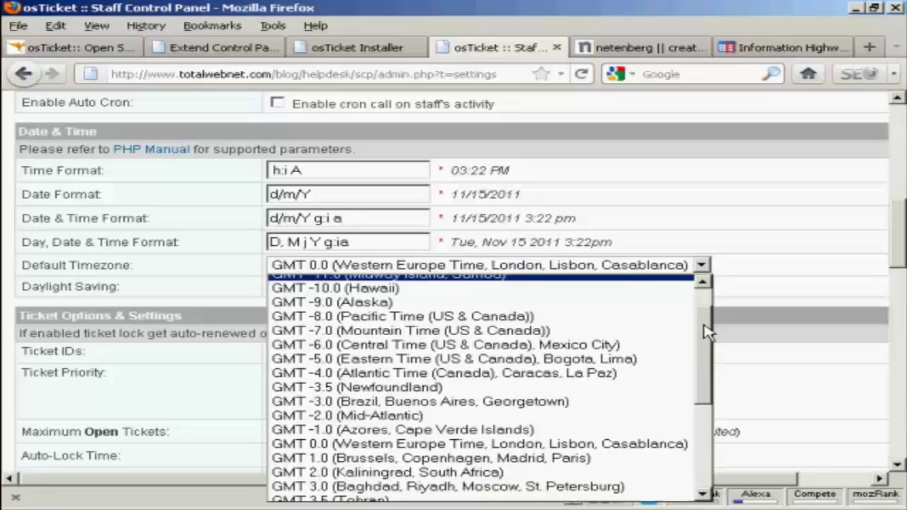
scroll(703, 310, up, 1)
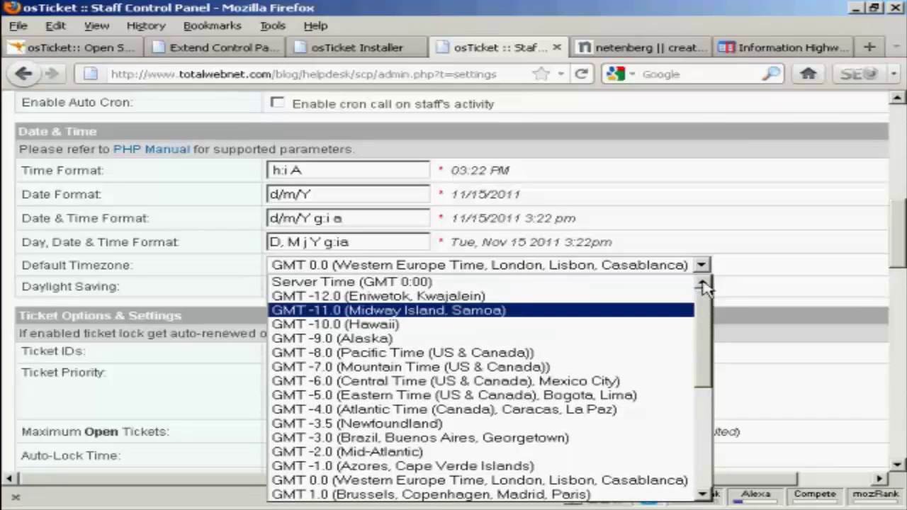
click(734, 270)
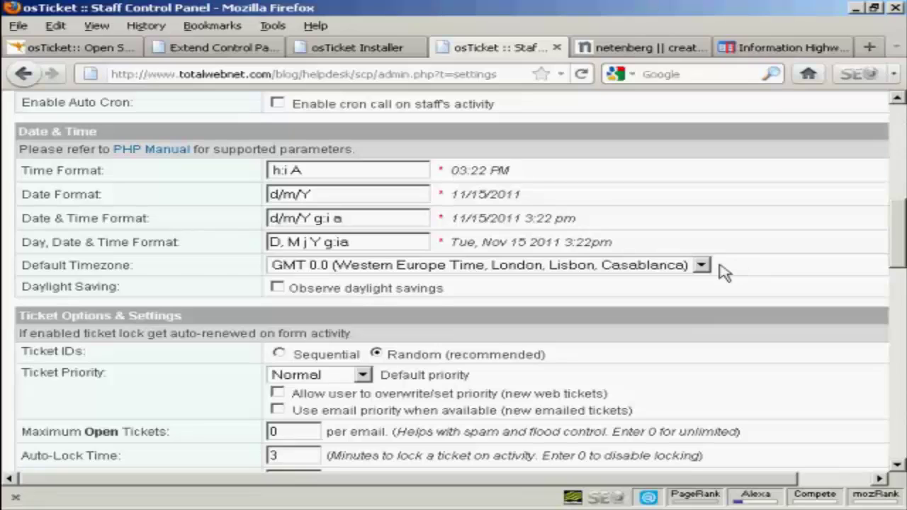
click(276, 287)
drag(898, 226, 901, 264)
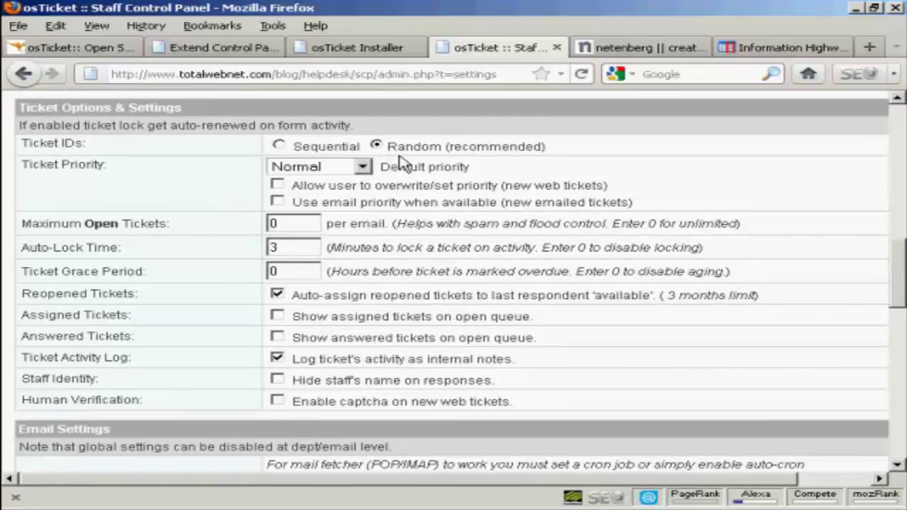
Keep Normal ticket priority, set Maximum Open Tickets to 3, and review the email settings below
click(362, 169)
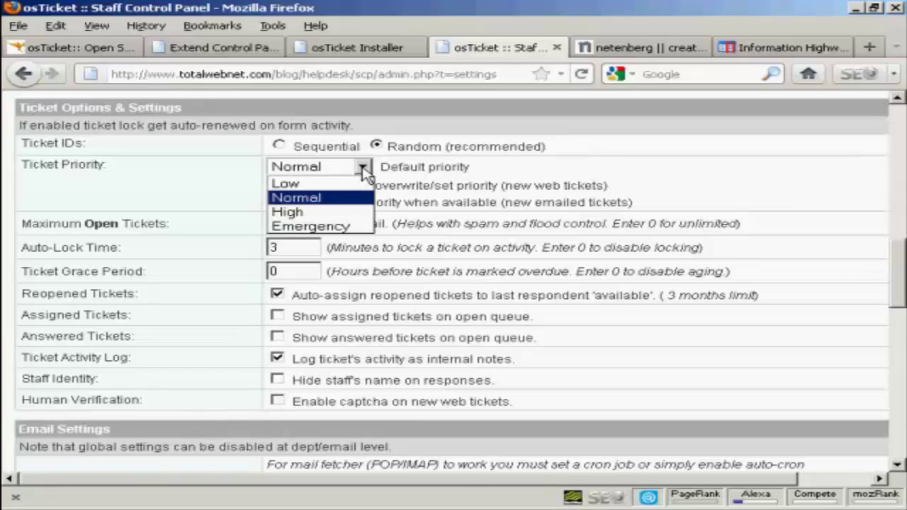
click(364, 173)
click(364, 173)
click(363, 173)
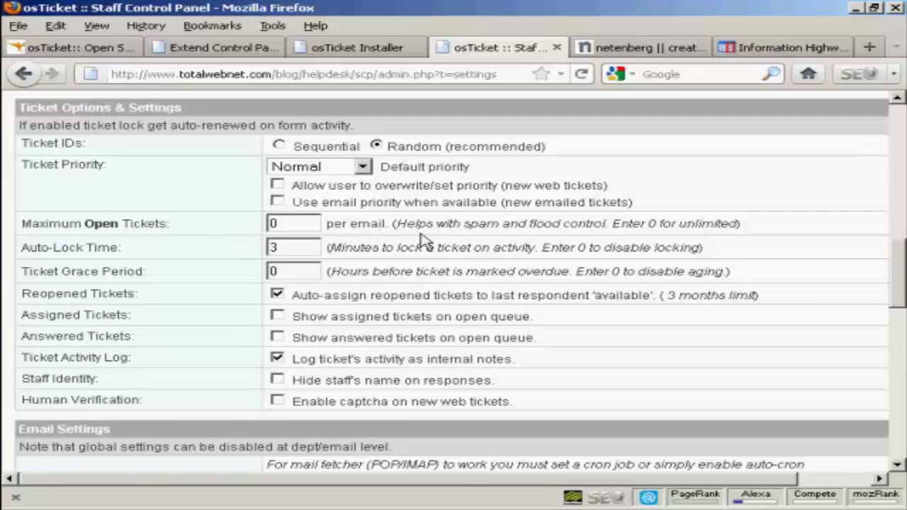
drag(276, 223, 254, 222)
text(3)
drag(902, 265, 902, 287)
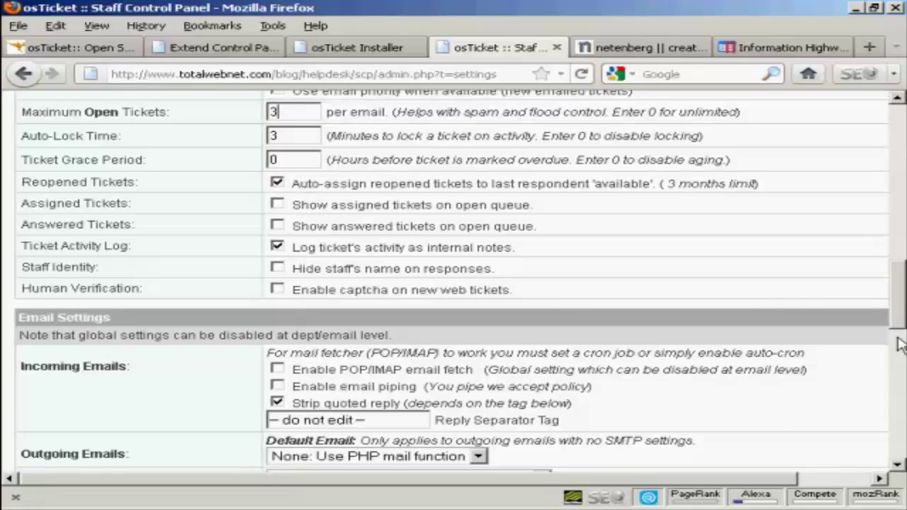
drag(900, 300, 898, 333)
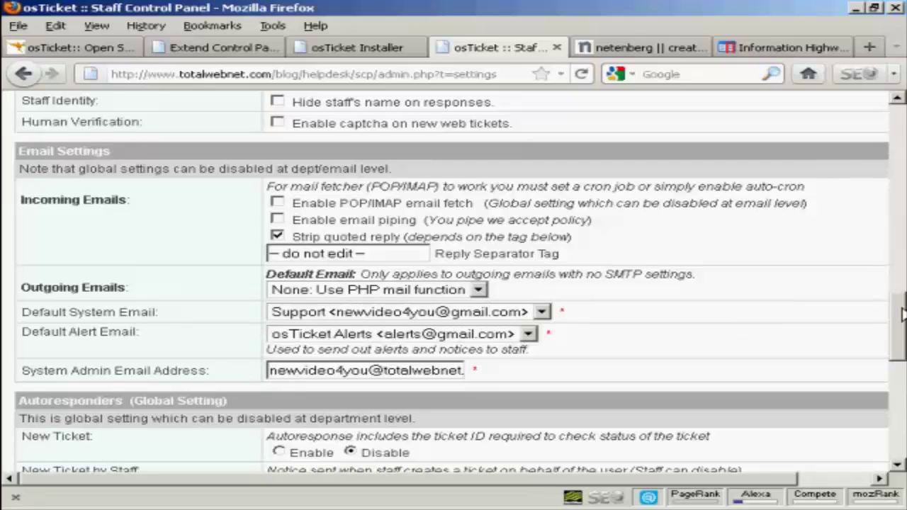
drag(901, 312, 902, 368)
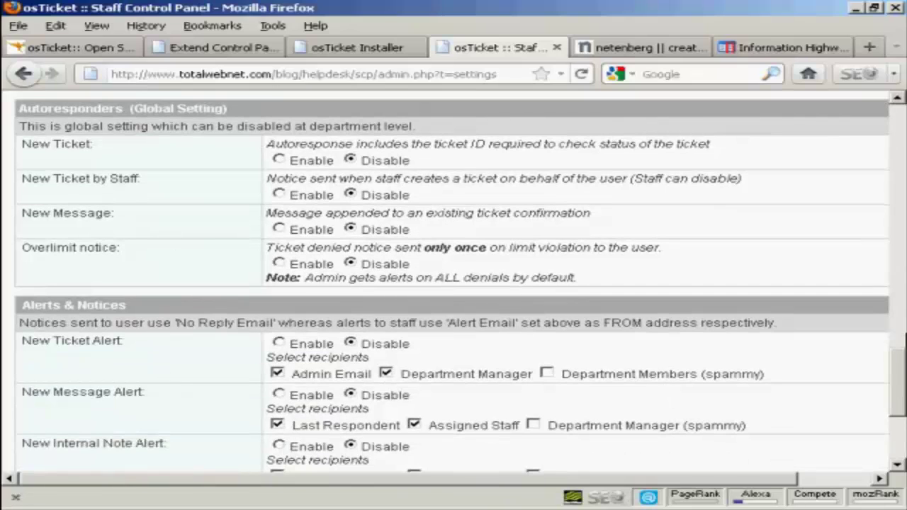
drag(901, 367, 902, 401)
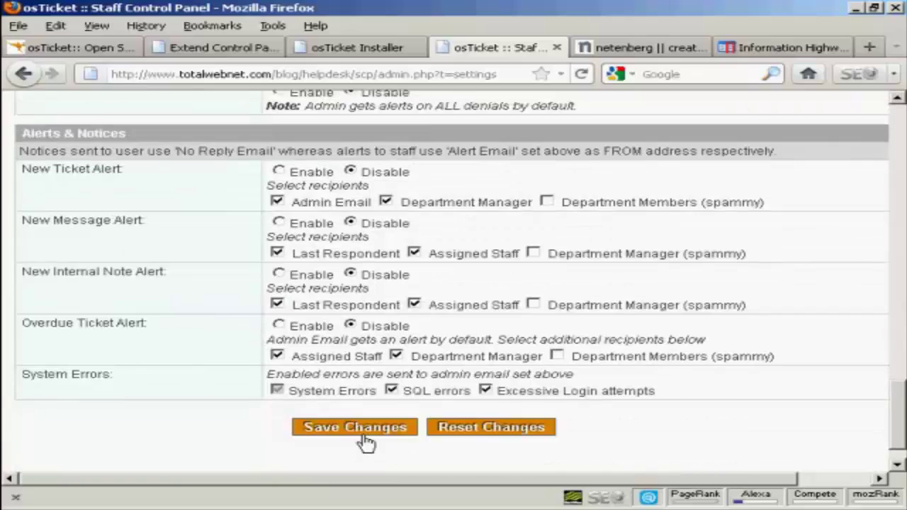
Save the preferences page changes and show the Departments list with Billing and Support
click(365, 434)
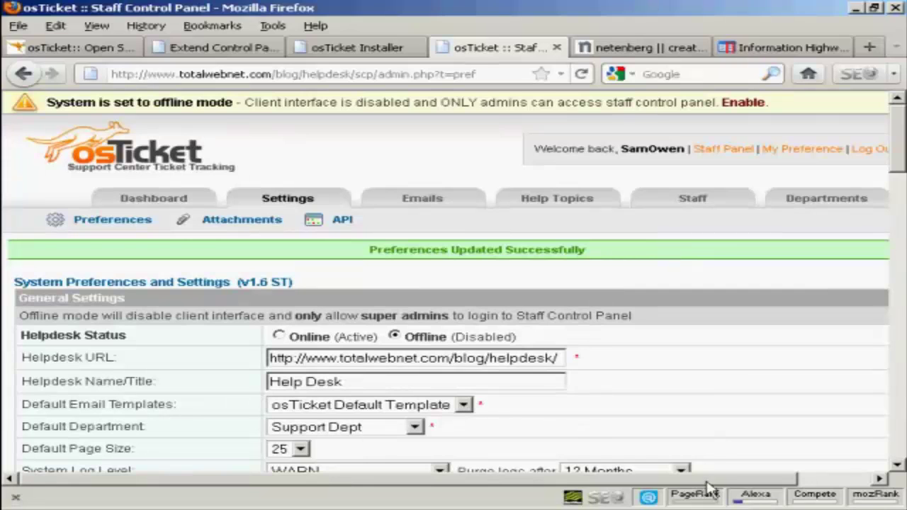
drag(720, 485, 804, 486)
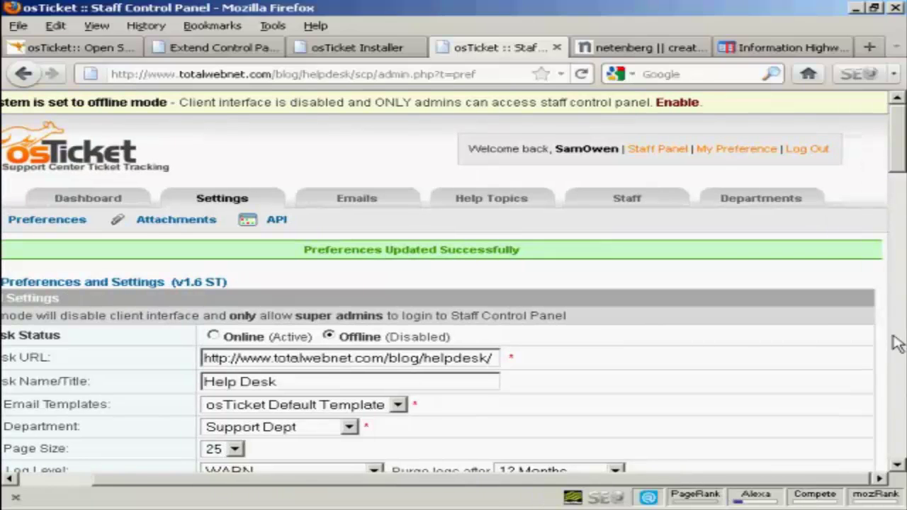
click(757, 203)
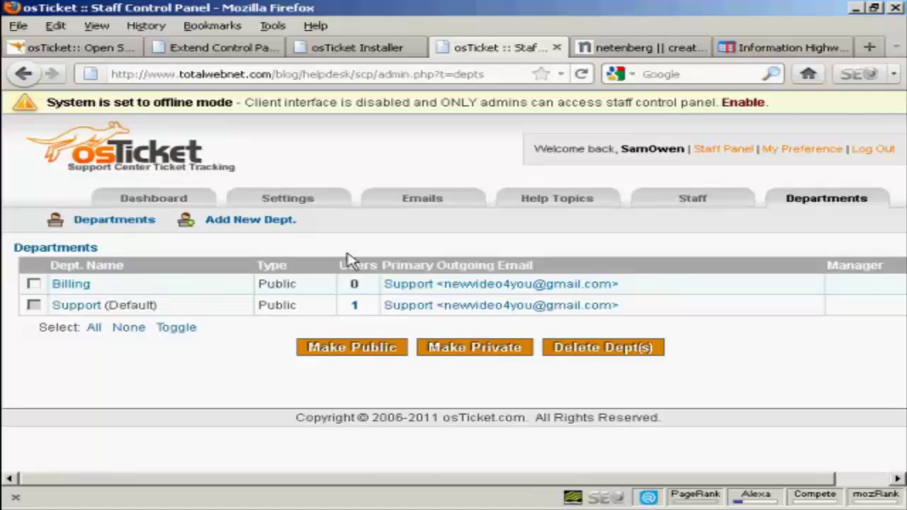
Create a public 'Sales' department using the Support email and the signature 'Address here'
click(251, 226)
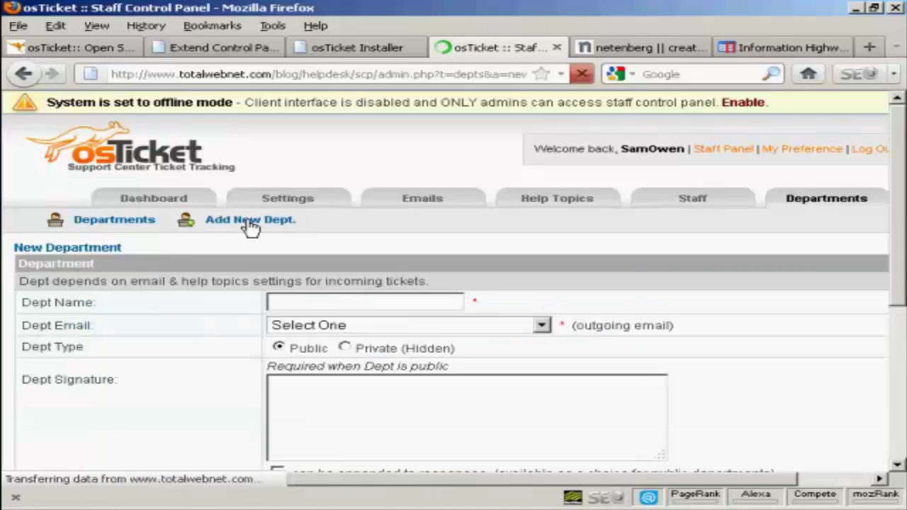
click(286, 302)
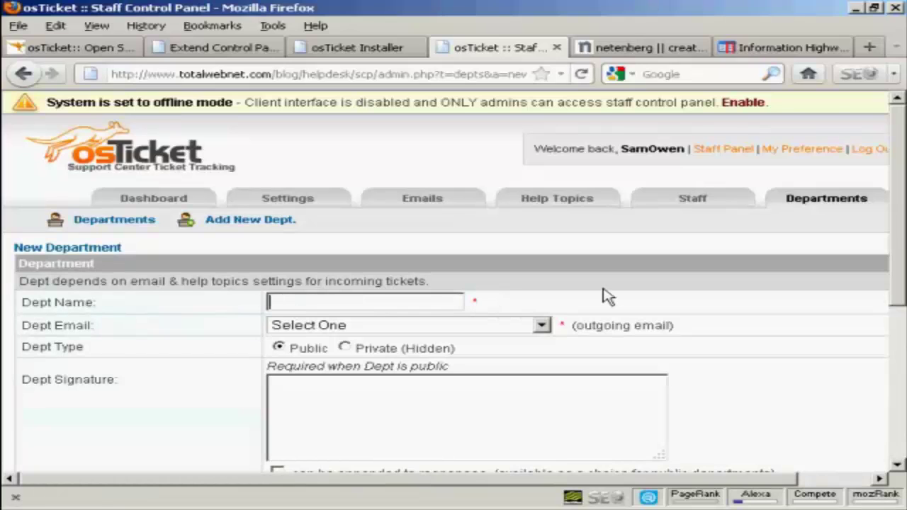
text(Sales)
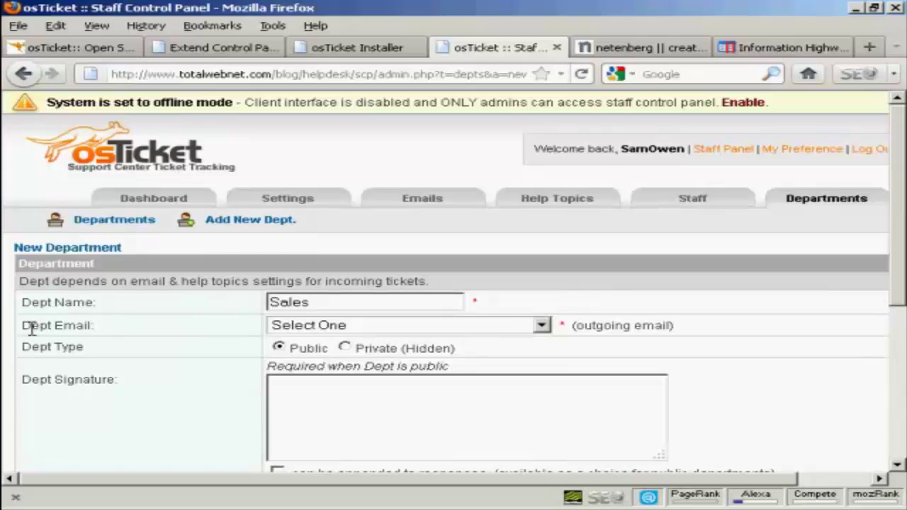
click(277, 345)
click(542, 327)
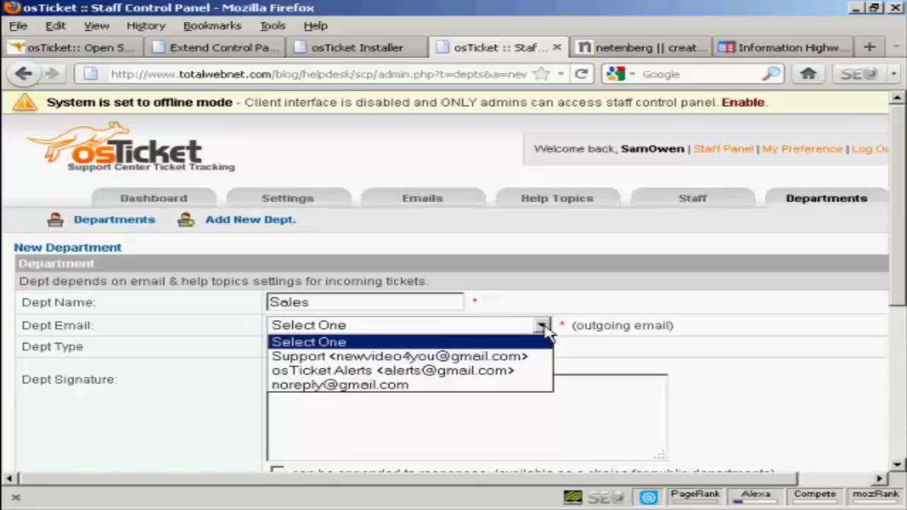
click(520, 360)
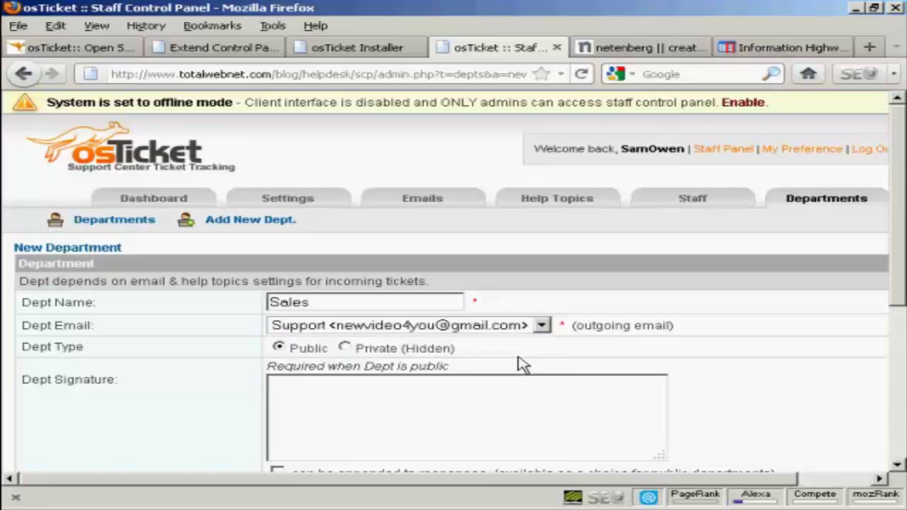
click(542, 326)
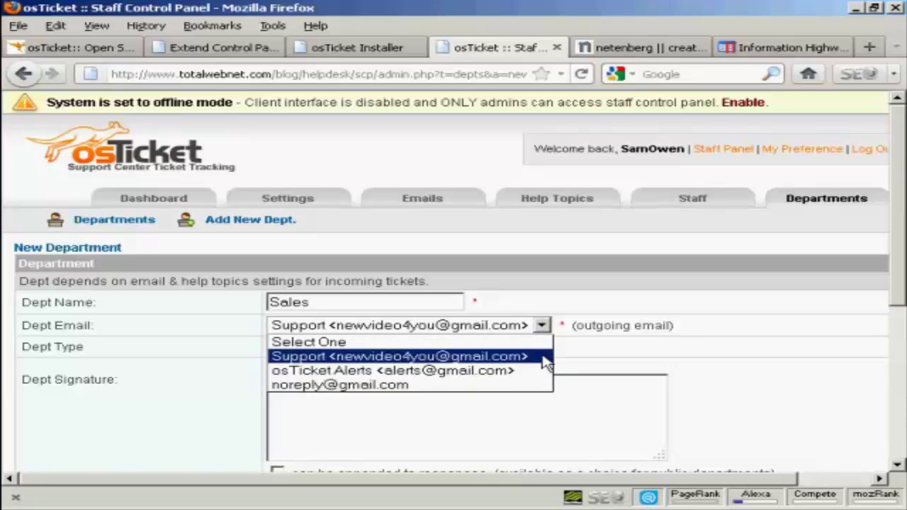
click(543, 325)
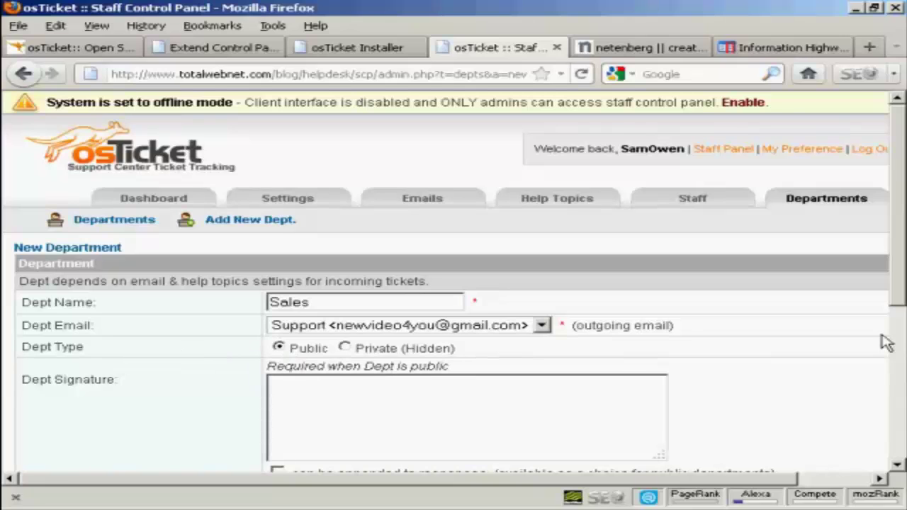
drag(900, 294, 900, 335)
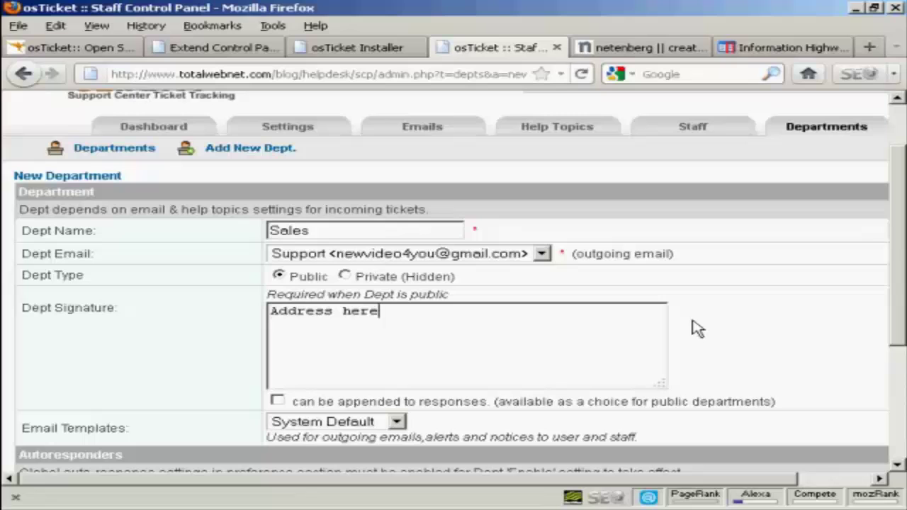
drag(899, 249, 899, 341)
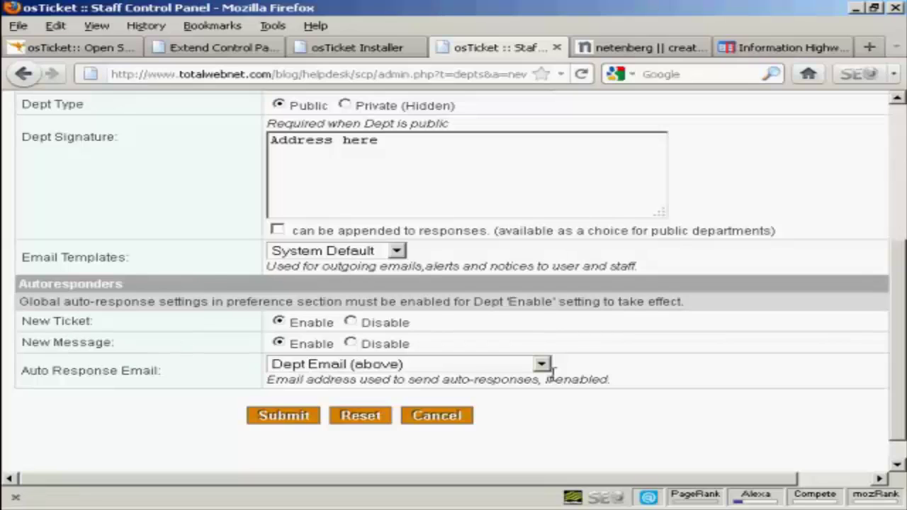
click(293, 418)
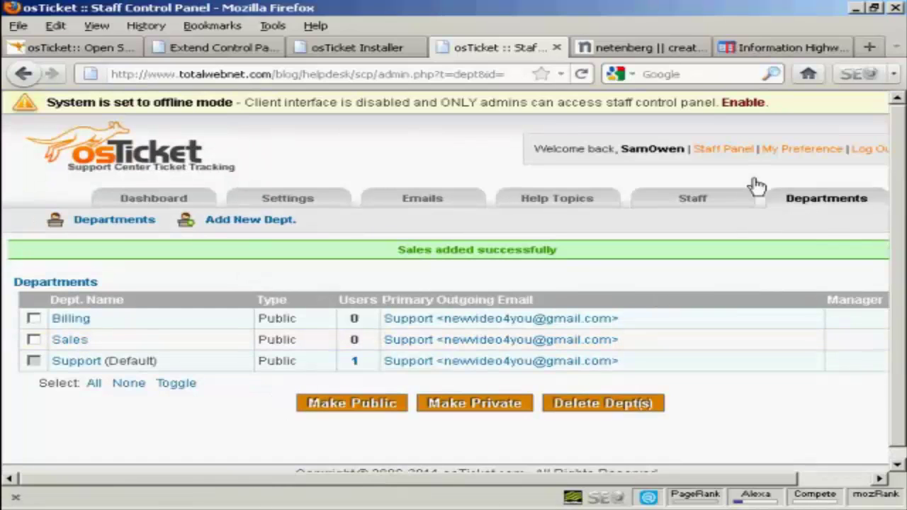
Show the Staff Members list in the admin panel
click(693, 204)
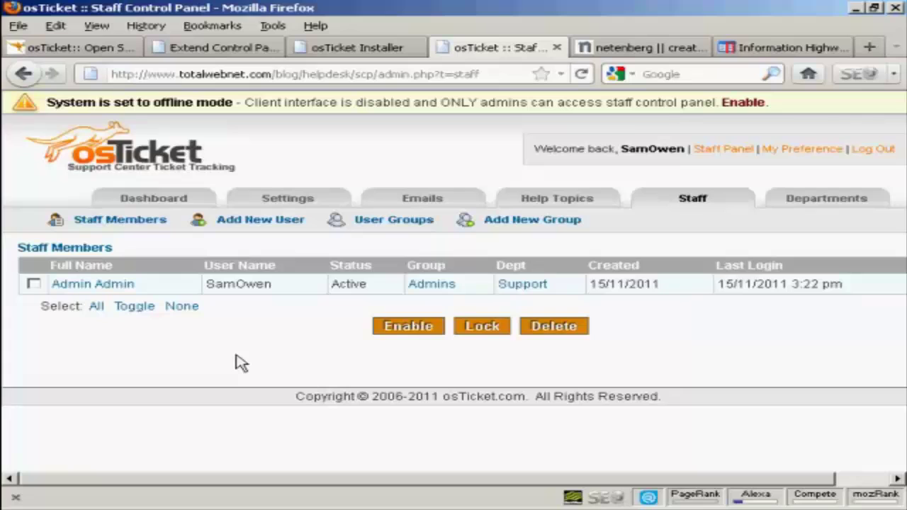
Open a blank New Staff Member form and look over its department, group and status options
click(287, 222)
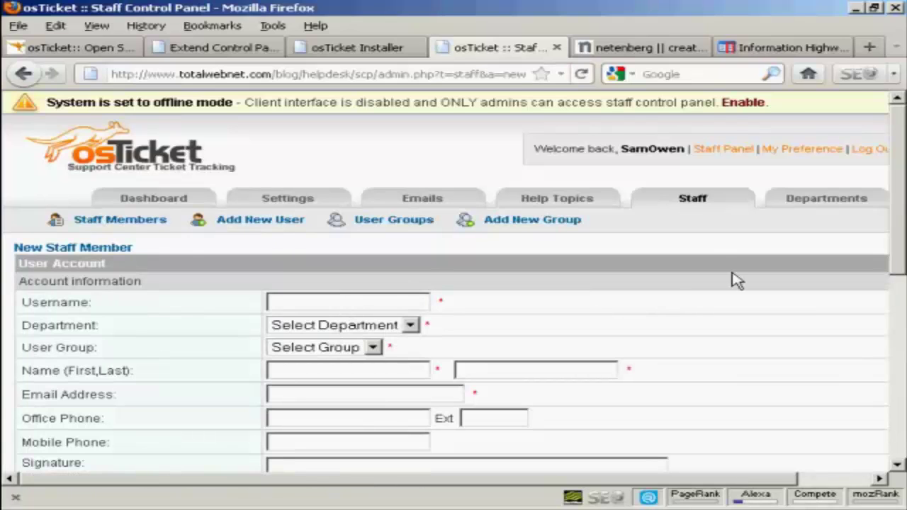
scroll(814, 234, down, 3)
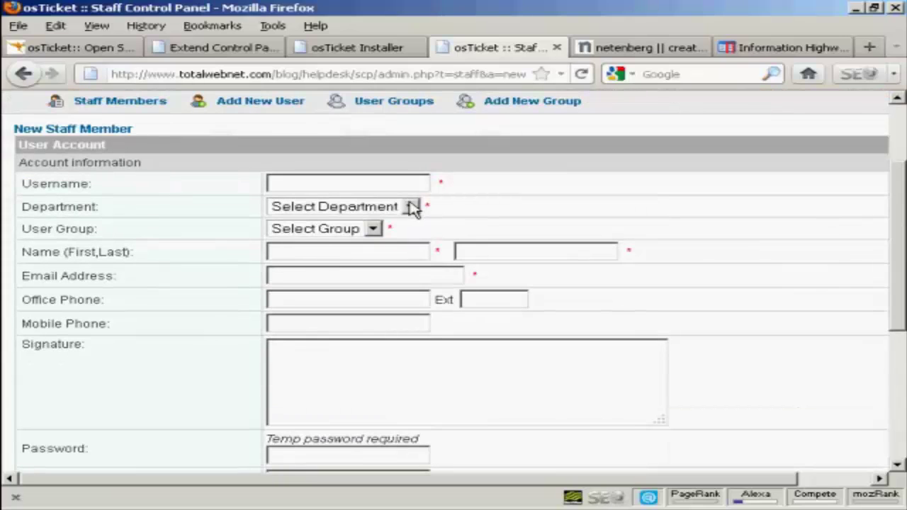
click(411, 206)
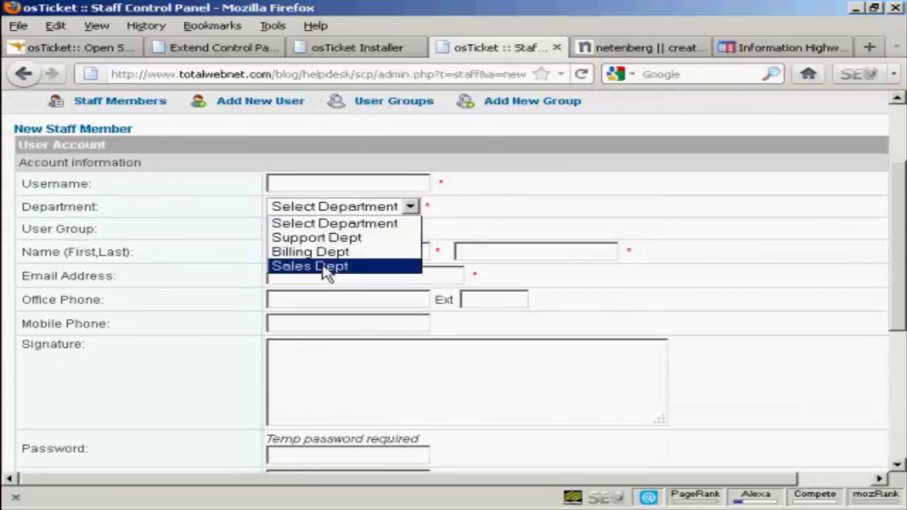
click(506, 202)
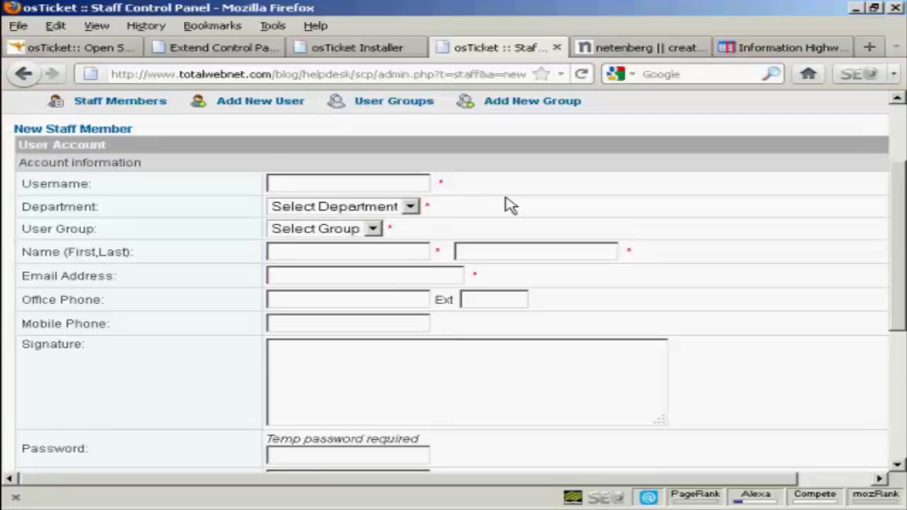
click(373, 229)
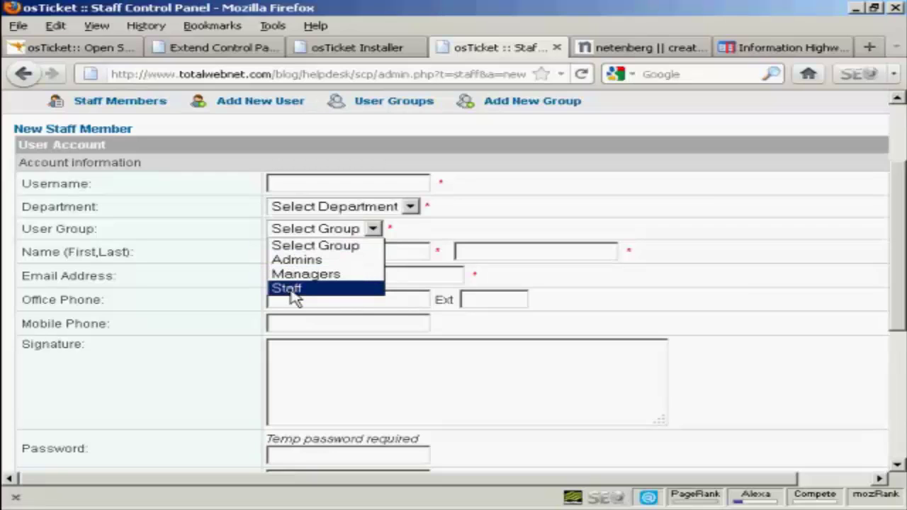
click(439, 231)
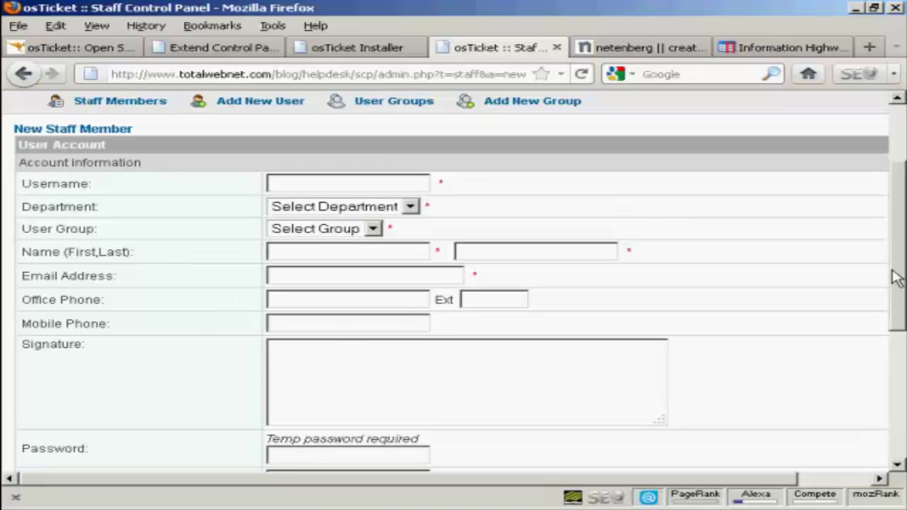
scroll(897, 278, down, 3)
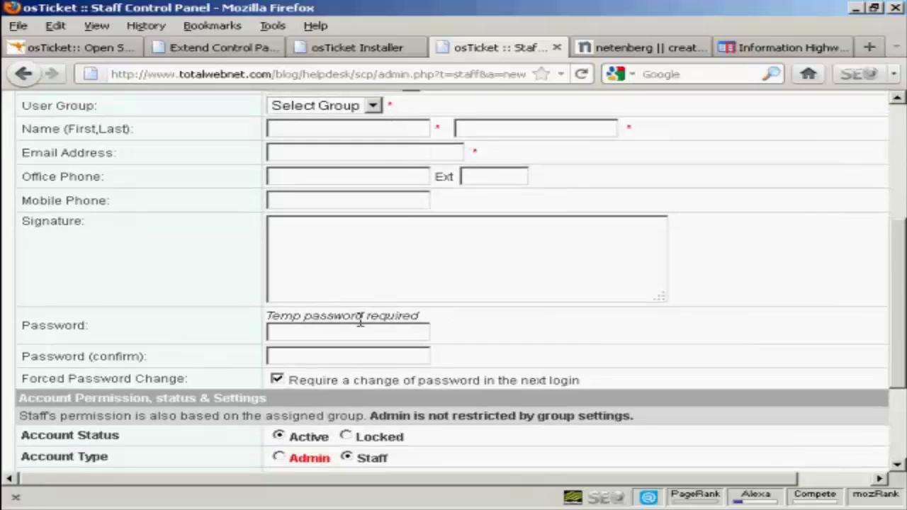
scroll(894, 308, down, 1)
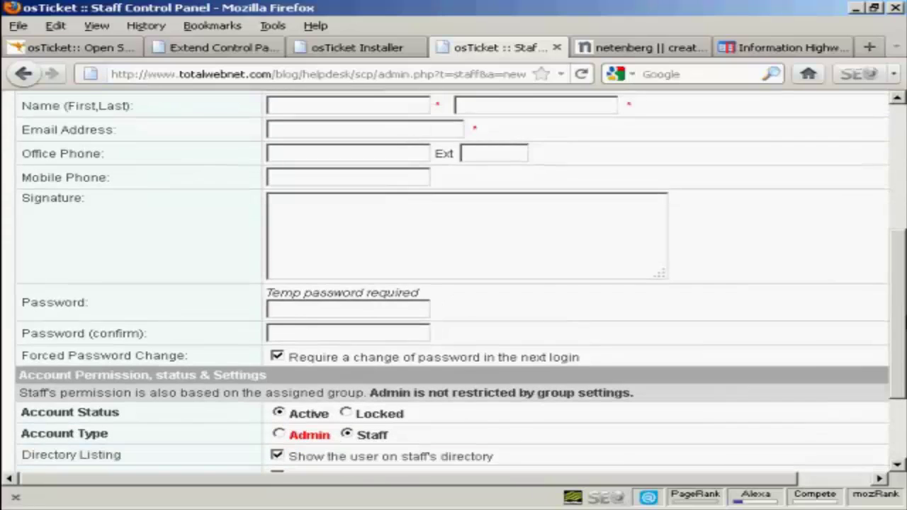
scroll(453, 284, down, 3)
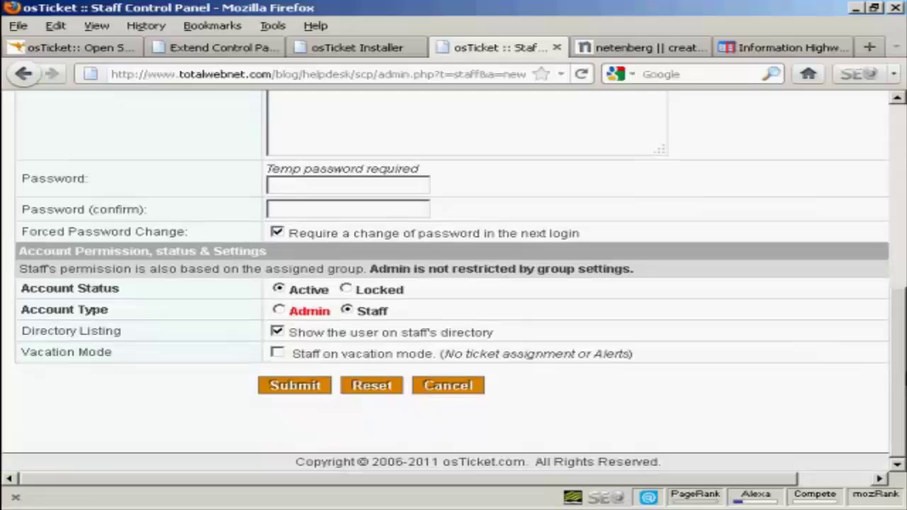
Cancel the staff form and go to Emails > Templates to see the osTicket Default Template
click(455, 385)
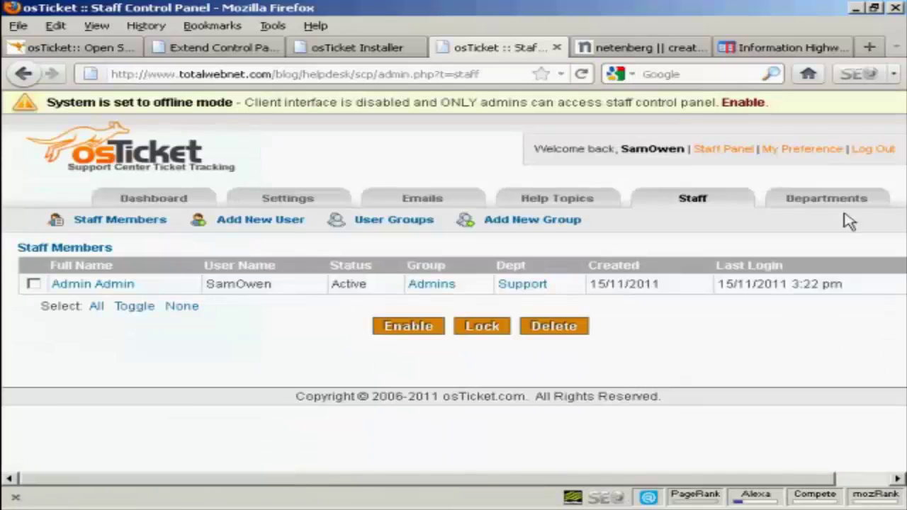
click(423, 201)
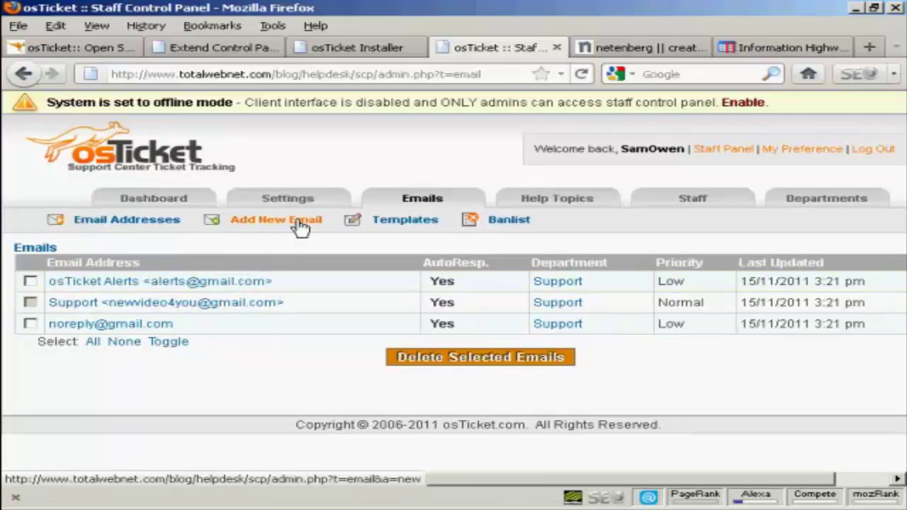
click(405, 221)
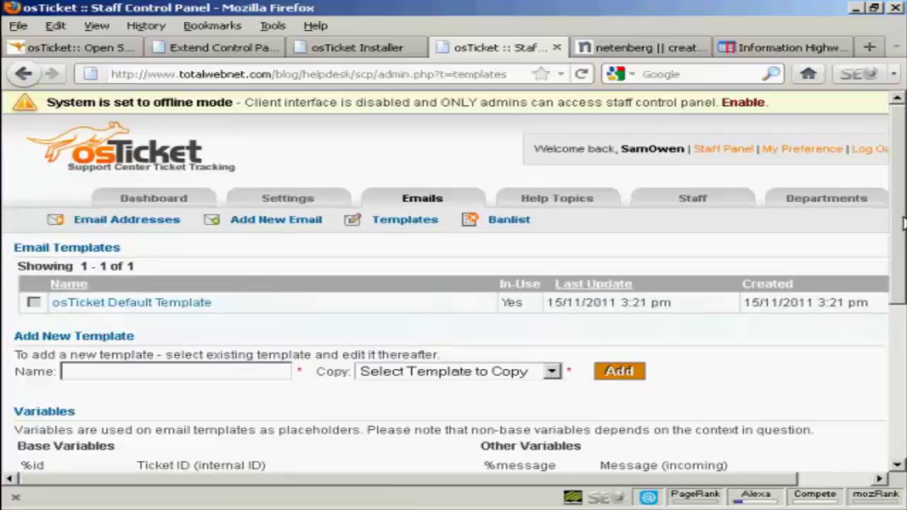
drag(903, 224, 902, 117)
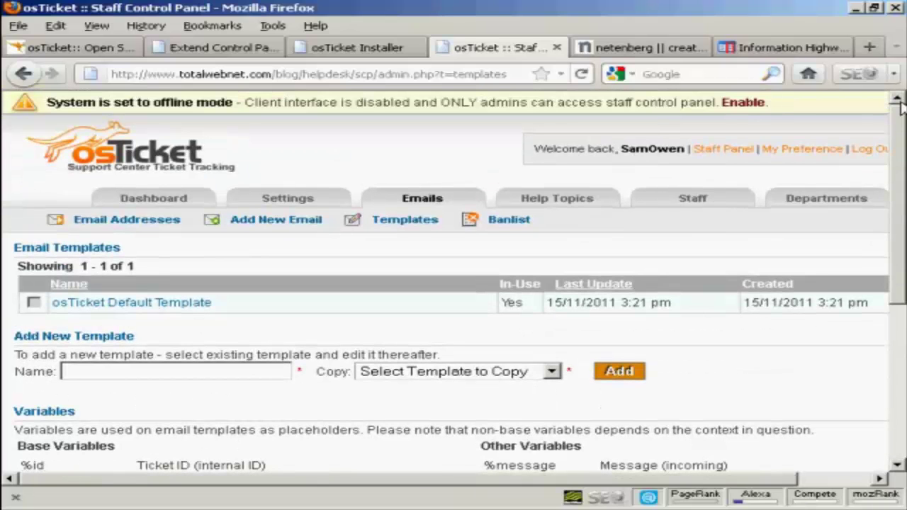
View the admin dashboard's system logs, then switch to the Staff Panel's open tickets
click(168, 202)
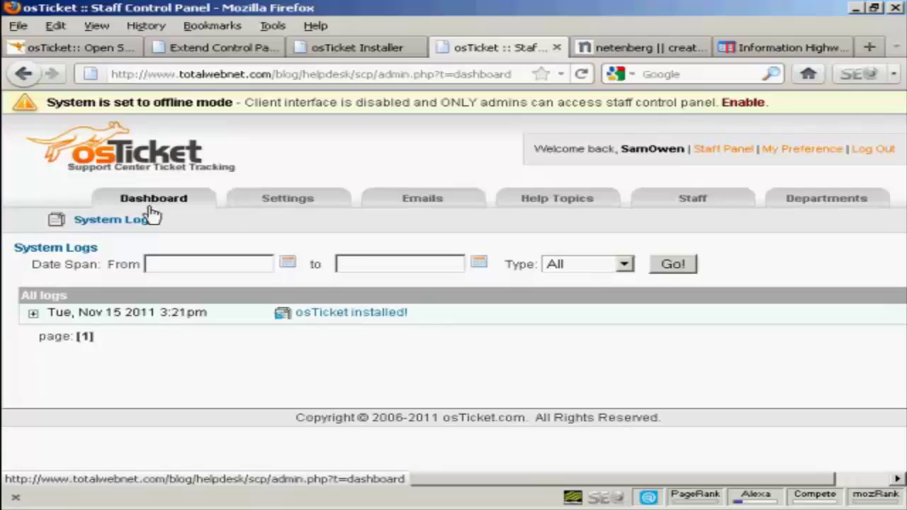
click(724, 157)
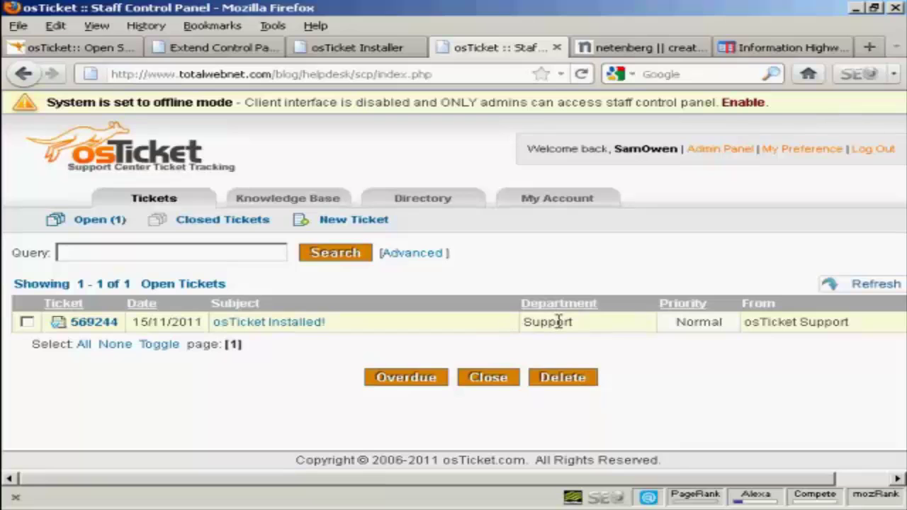
Open ticket 569244 'osTicket Installed!' and read down through its thread
click(270, 330)
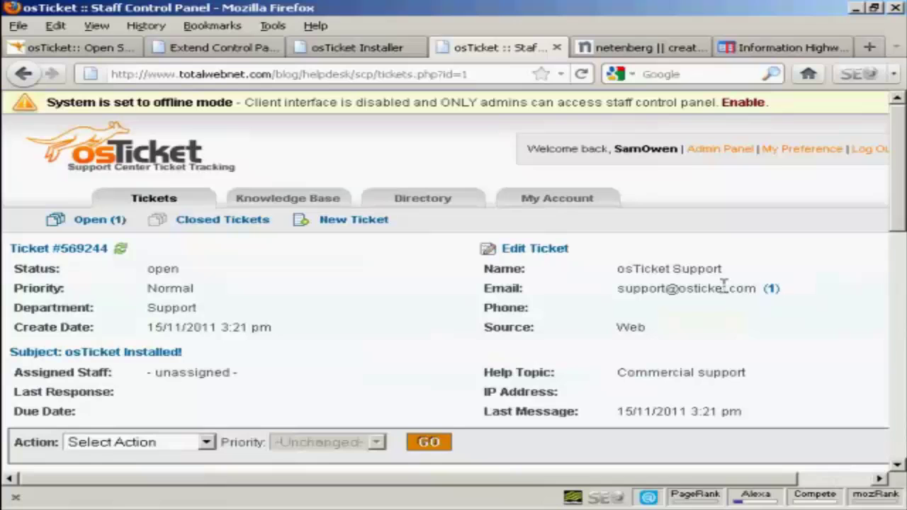
scroll(904, 160, down, 3)
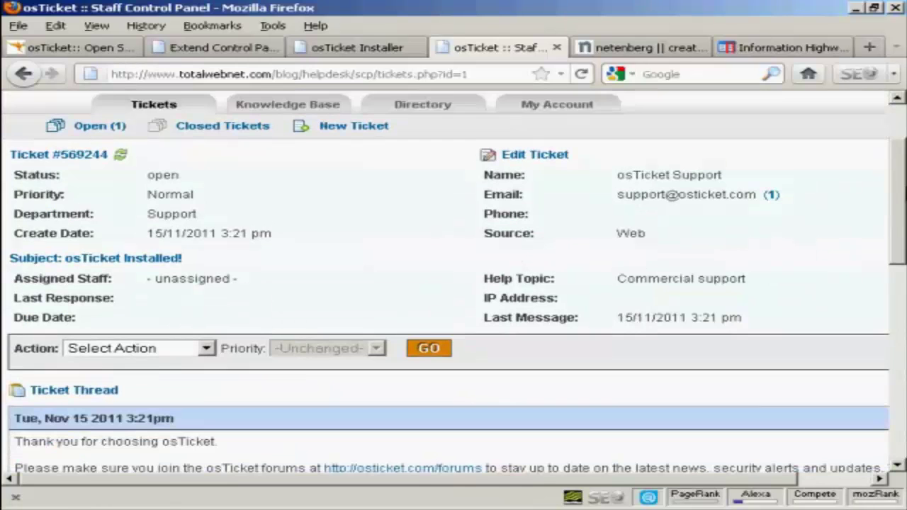
scroll(453, 281, down, 4)
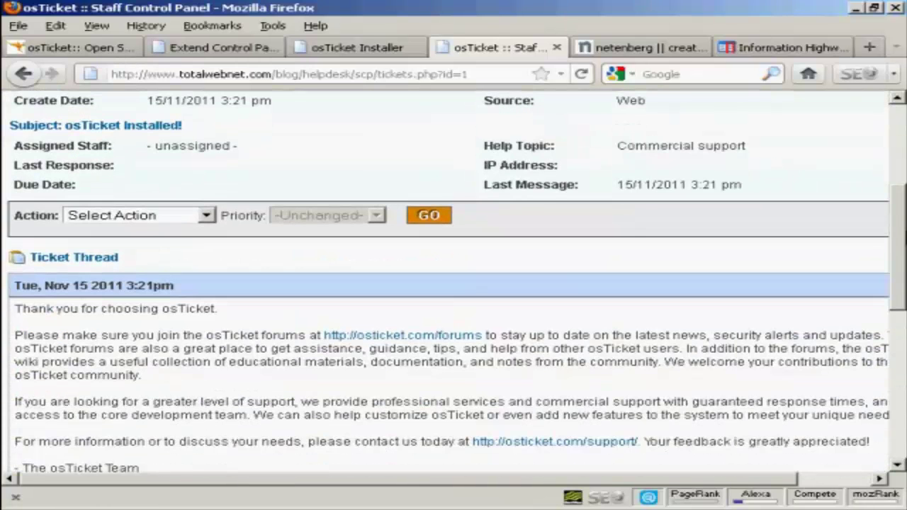
scroll(902, 265, down, 3)
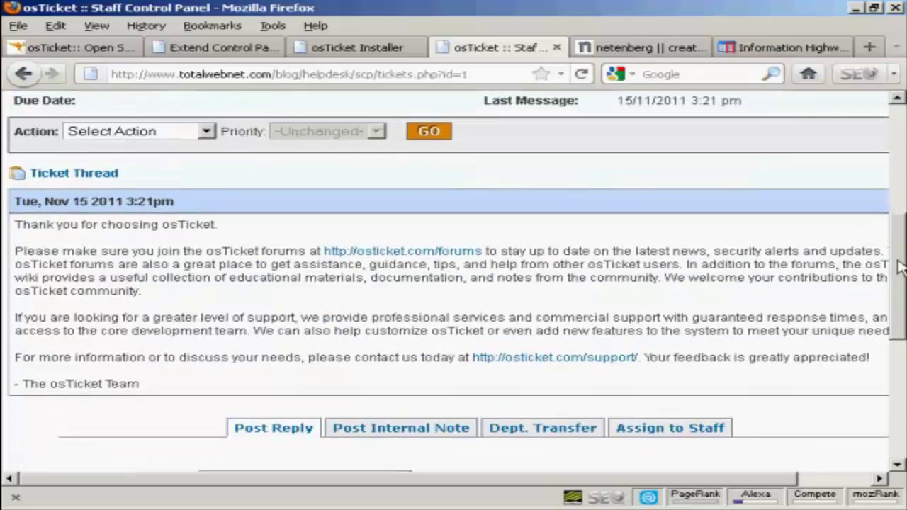
drag(899, 266, 902, 346)
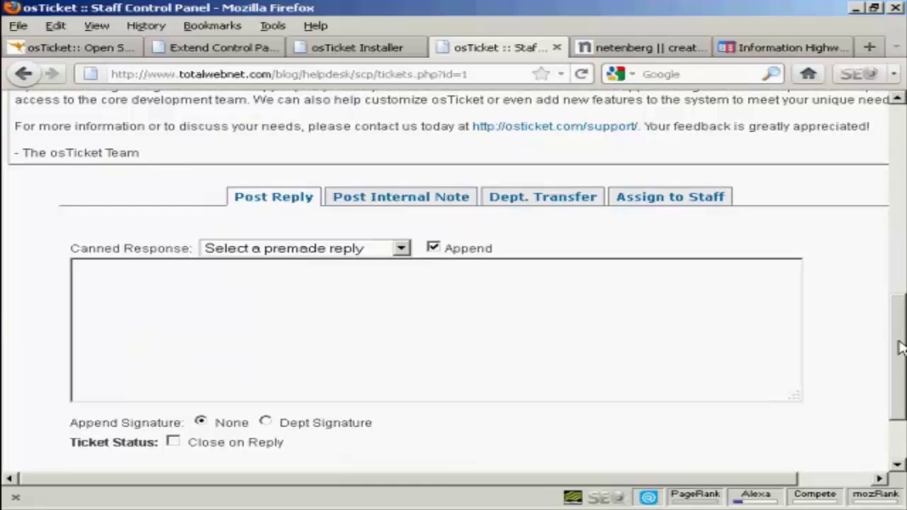
Look over the canned responses, internal note, department transfer and assign-to-staff forms
click(402, 250)
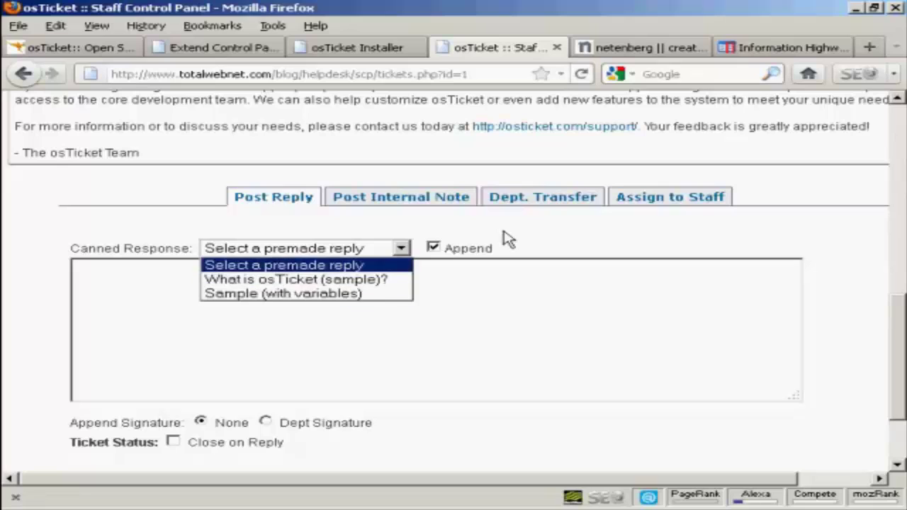
click(554, 236)
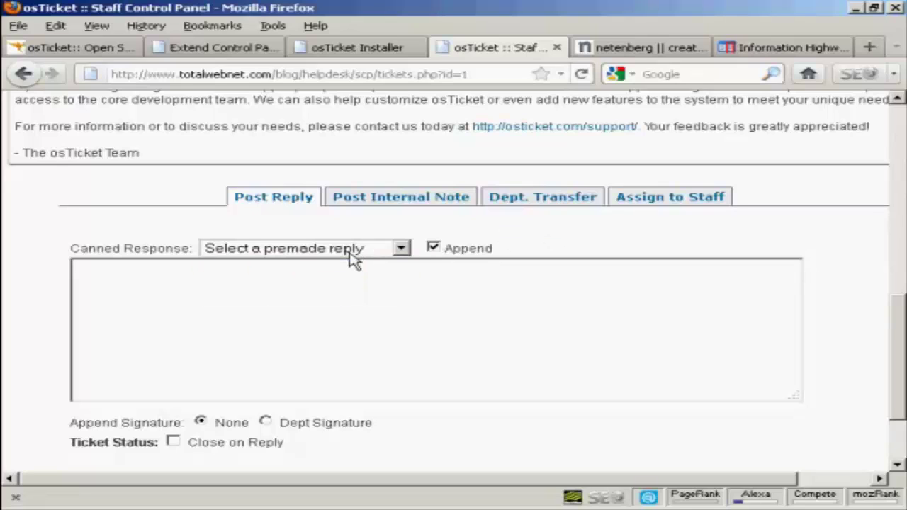
click(418, 207)
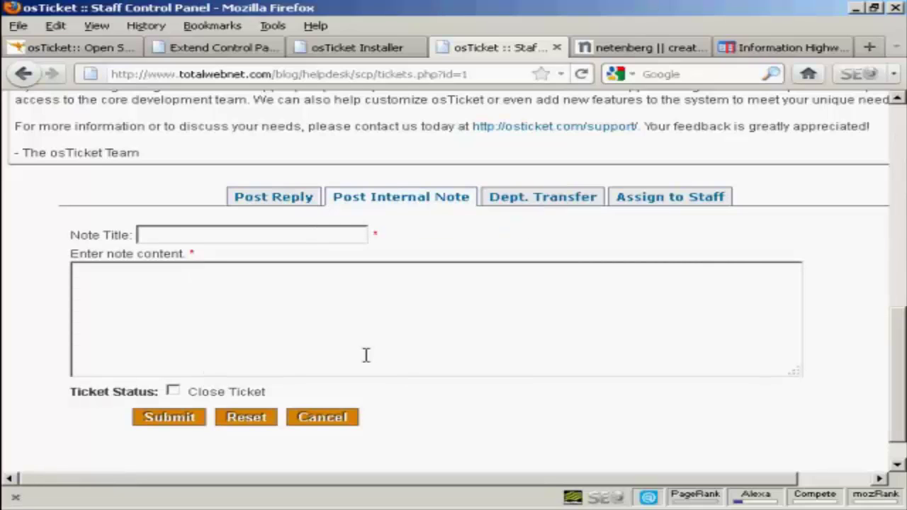
click(550, 202)
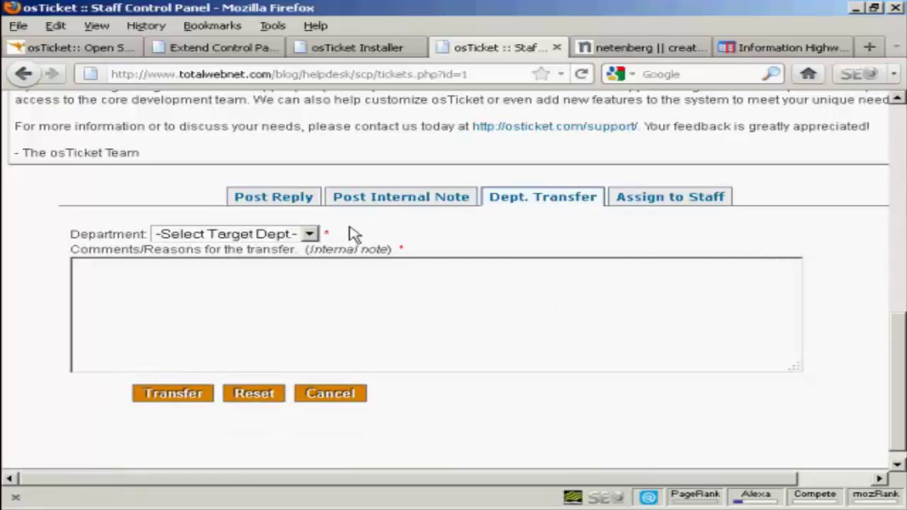
click(686, 202)
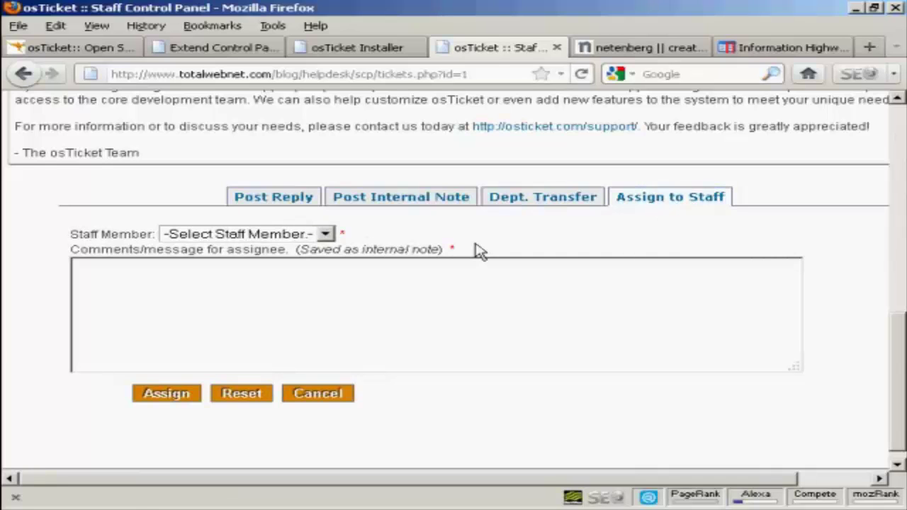
drag(897, 320, 899, 173)
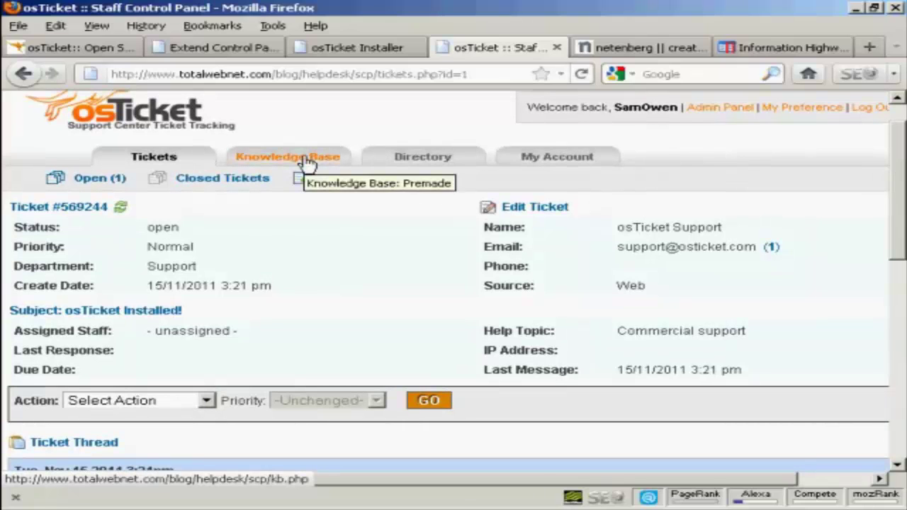
Check the New Premade Reply form's category list, leaving All Departments, then return to the open tickets
click(306, 162)
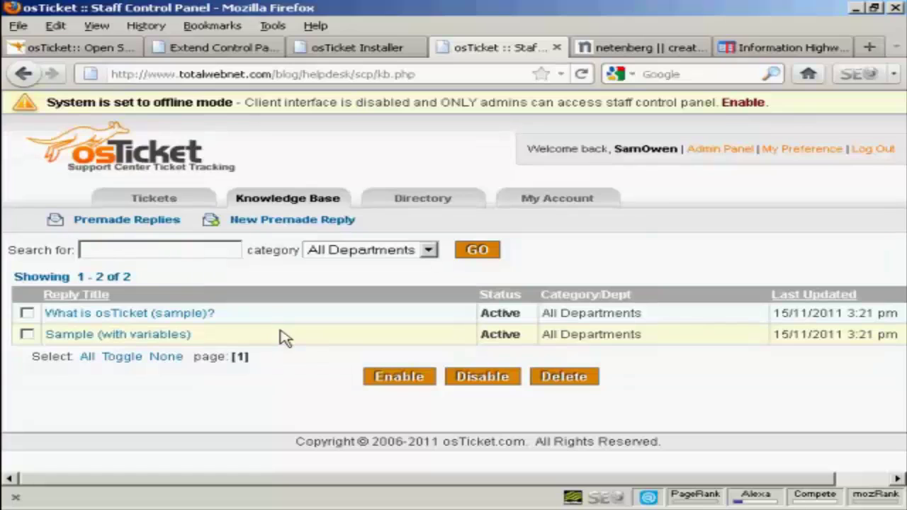
click(311, 224)
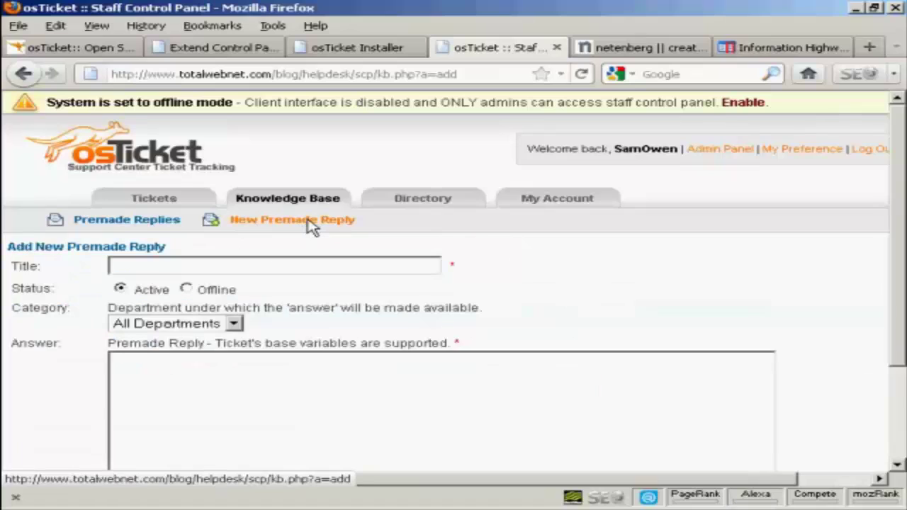
scroll(583, 284, down, 3)
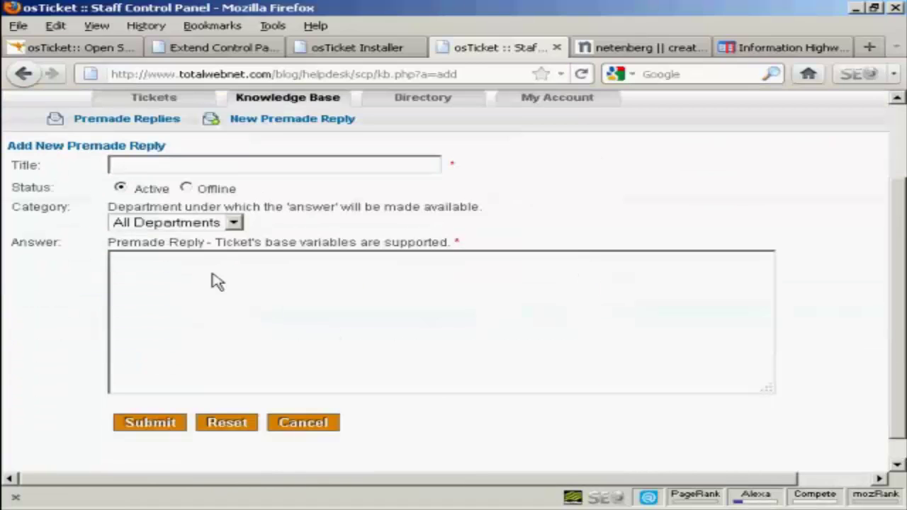
click(233, 223)
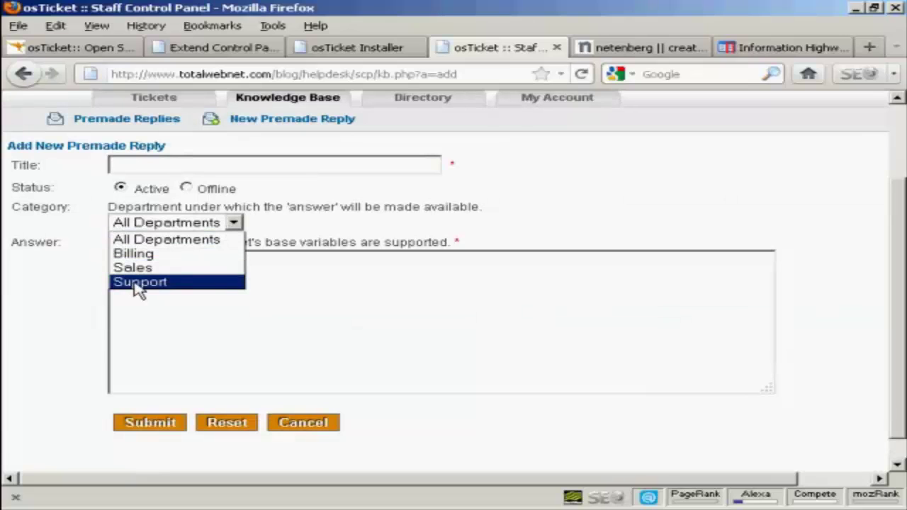
click(347, 233)
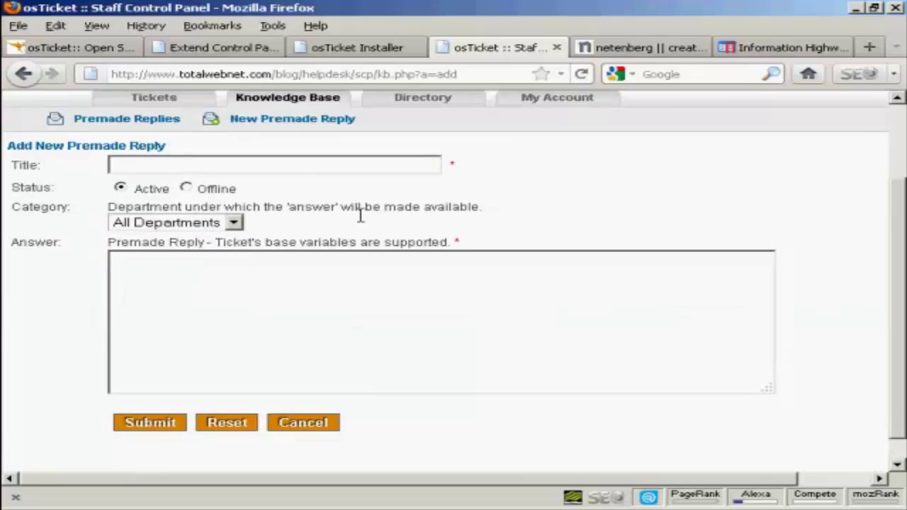
click(24, 78)
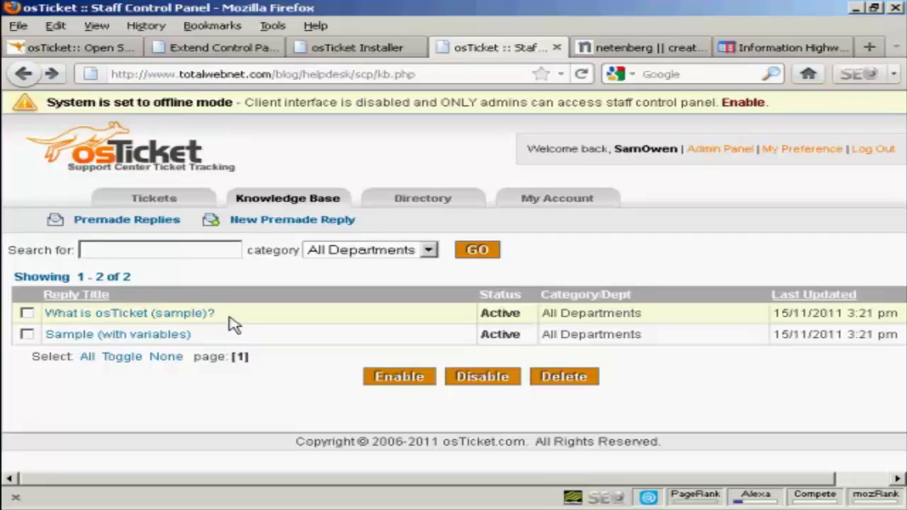
click(149, 198)
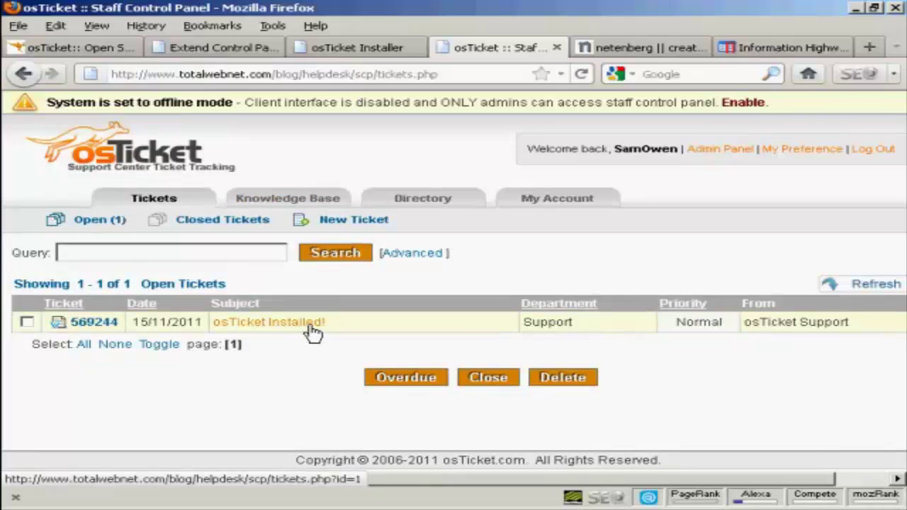
Mark ticket 569244 from the open list and close it, confirming the closure
click(26, 322)
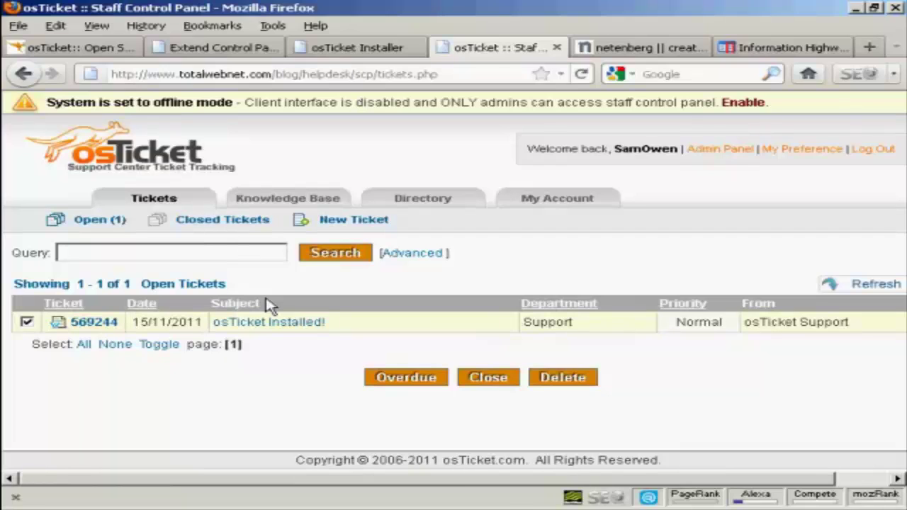
click(491, 382)
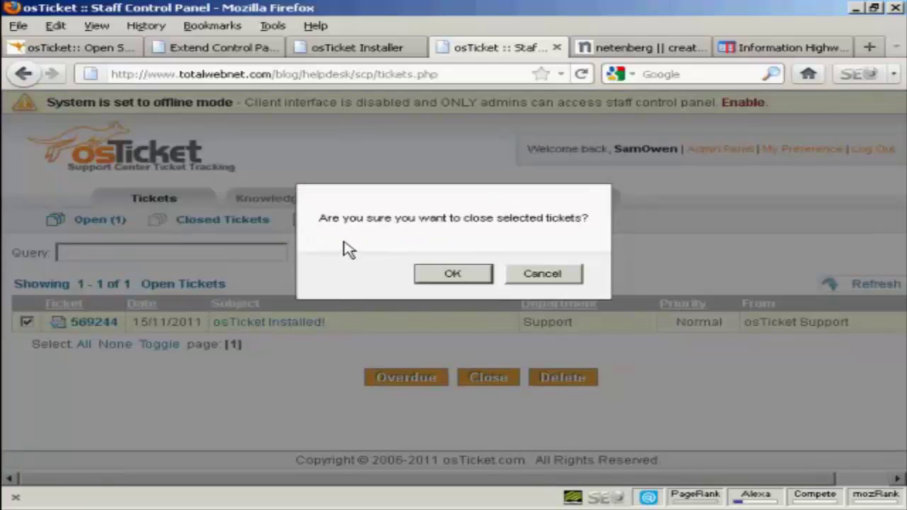
click(470, 275)
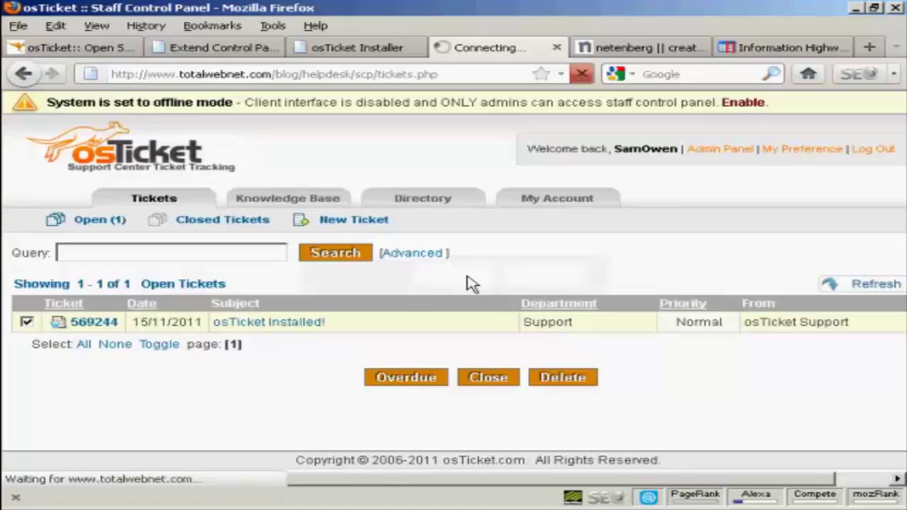